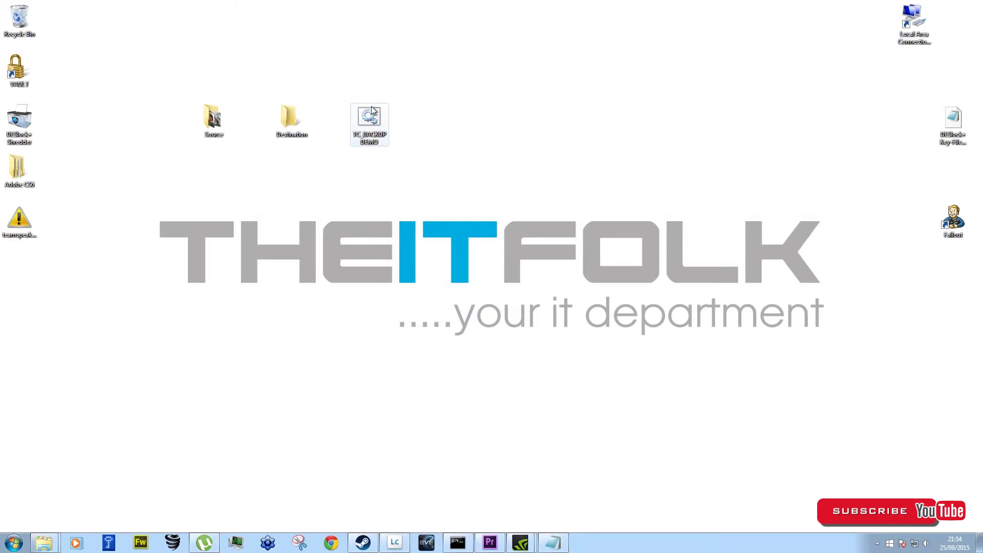
Open the TC_BACKUP DEMO batch file from the desktop for editing in Notepad
{"action": "mouse_move", "coordinate": [372, 125]}
{"action": "left_mouse_down"}
{"action": "mouse_move", "coordinate": [61, 266]}
{"action": "mouse_move", "coordinate": [28, 270]}
{"action": "mouse_move", "coordinate": [356, 143]}
{"action": "mouse_move", "coordinate": [375, 122]}
{"action": "left_mouse_up"}
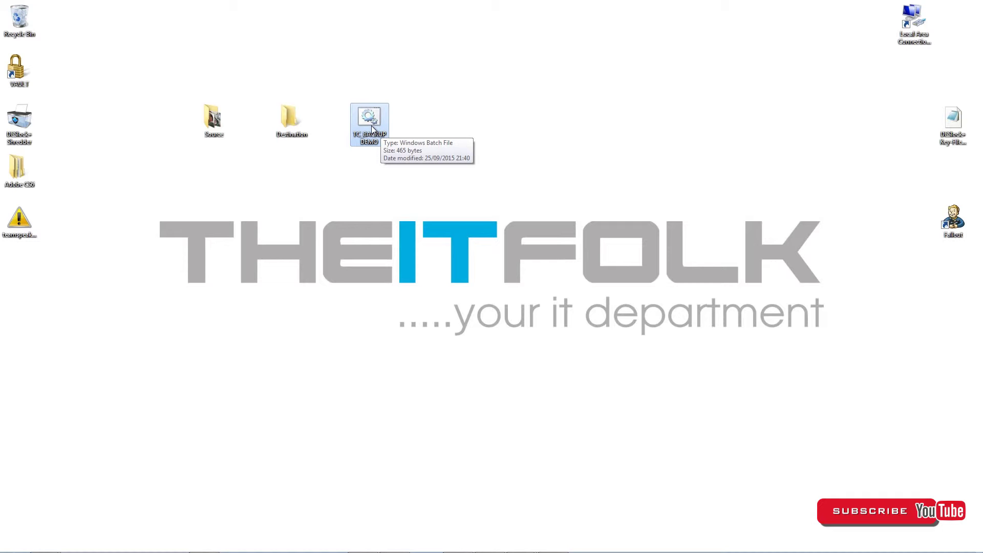
{"action": "right_click", "coordinate": [374, 121]}
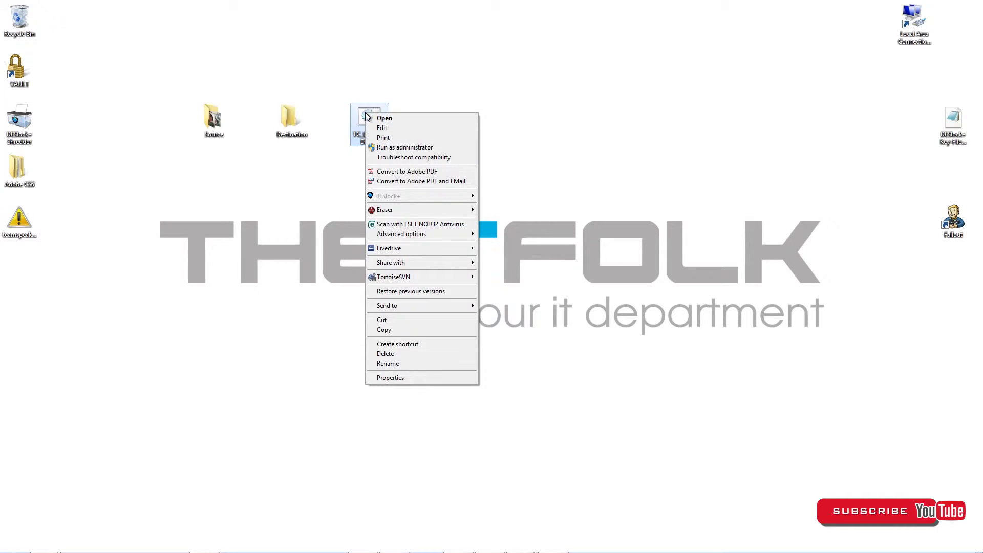
{"action": "left_click", "coordinate": [382, 128]}
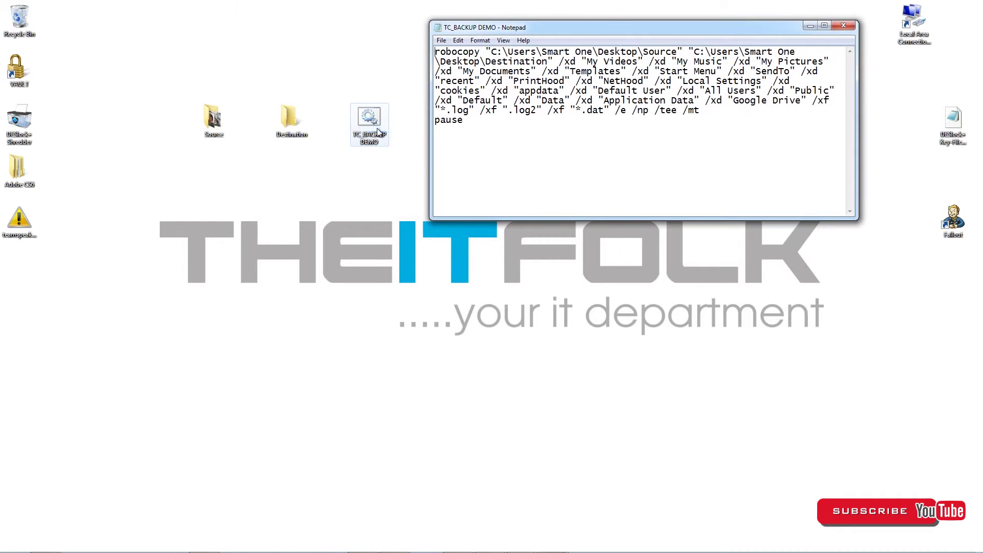
{"action": "left_click_drag", "start_coordinate": [665, 138], "coordinate": [432, 50]}
{"action": "left_click", "coordinate": [640, 140]}
Open the Source and Destination desktop folders and arrange their windows side by side below the script
{"action": "left_click", "coordinate": [210, 128]}
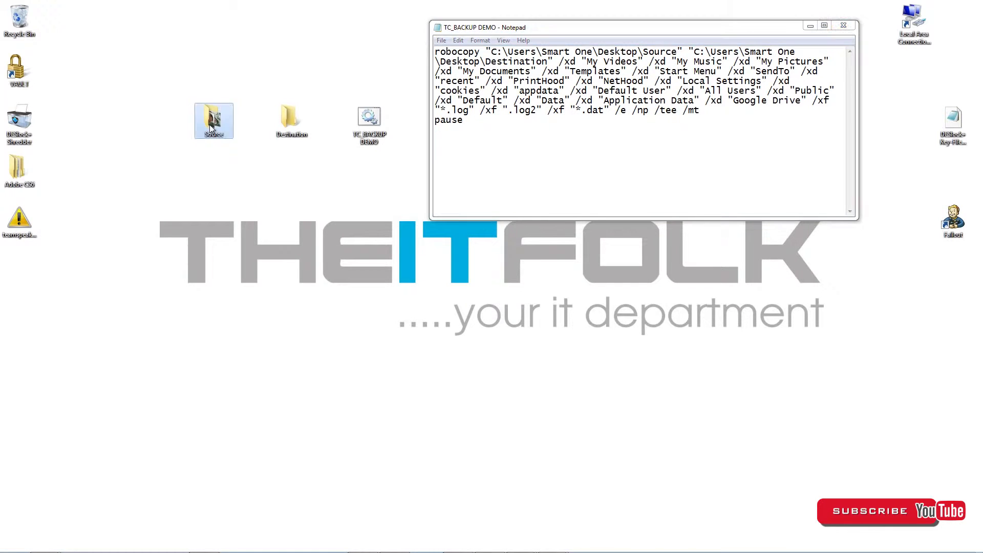
{"action": "double_click", "coordinate": [210, 128]}
{"action": "left_click_drag", "start_coordinate": [240, 233], "coordinate": [204, 247]}
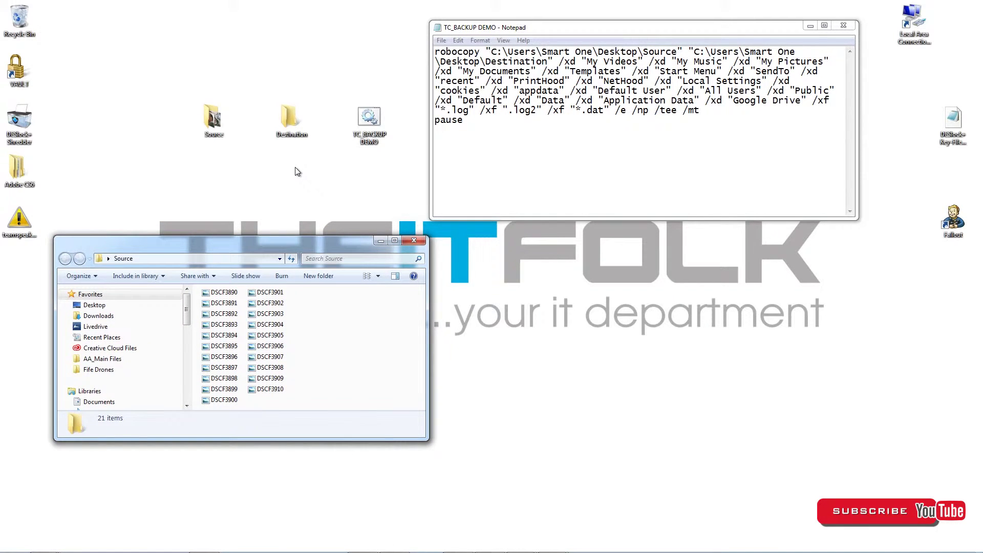
{"action": "left_click", "coordinate": [289, 122]}
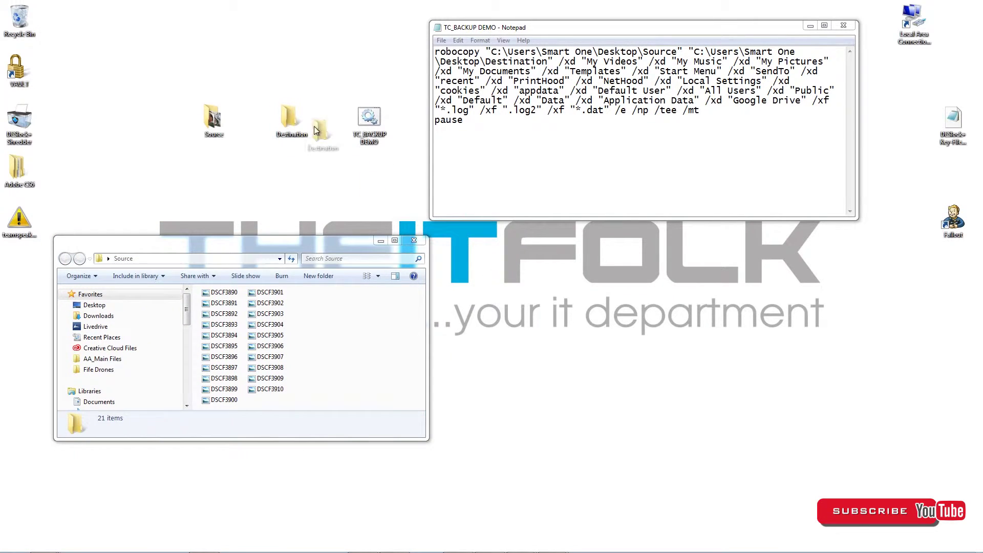
{"action": "double_click", "coordinate": [284, 121]}
{"action": "left_click_drag", "start_coordinate": [266, 245], "coordinate": [649, 244]}
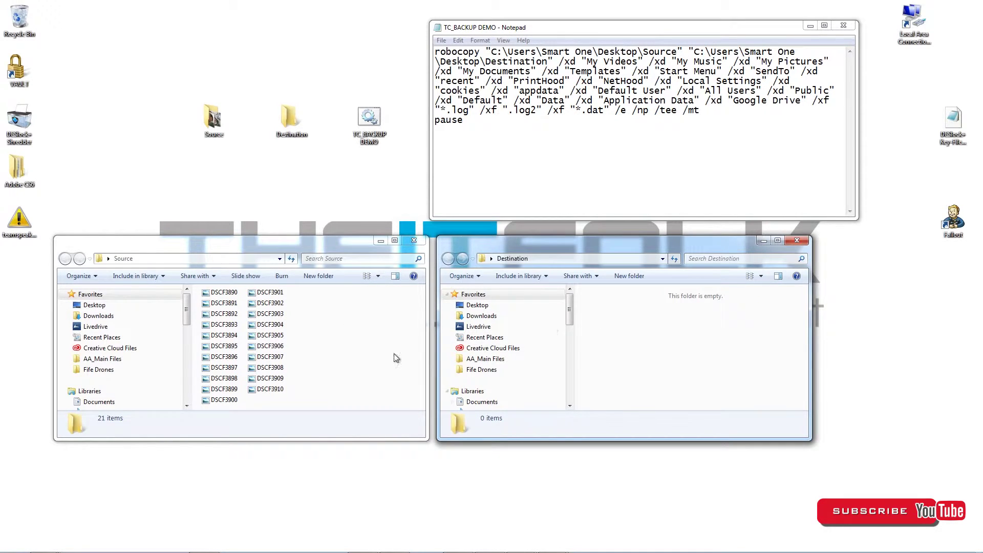
{"action": "mouse_move", "coordinate": [314, 401]}
{"action": "left_mouse_down"}
{"action": "mouse_move", "coordinate": [203, 295]}
{"action": "mouse_move", "coordinate": [254, 328]}
{"action": "mouse_move", "coordinate": [313, 400]}
{"action": "left_mouse_up"}
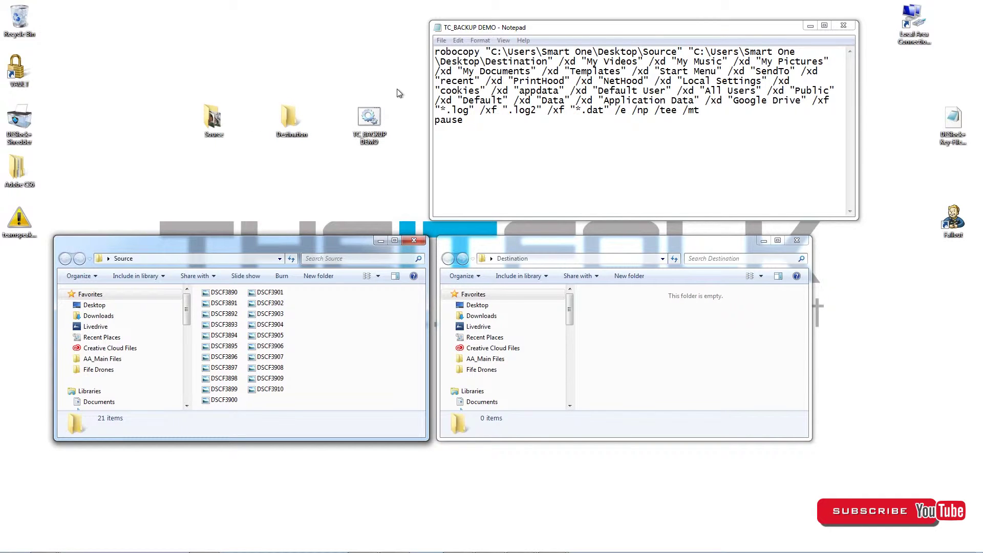
Locate the source path in the robocopy line and copy the Source folder's full path from its window
{"action": "left_click", "coordinate": [475, 31]}
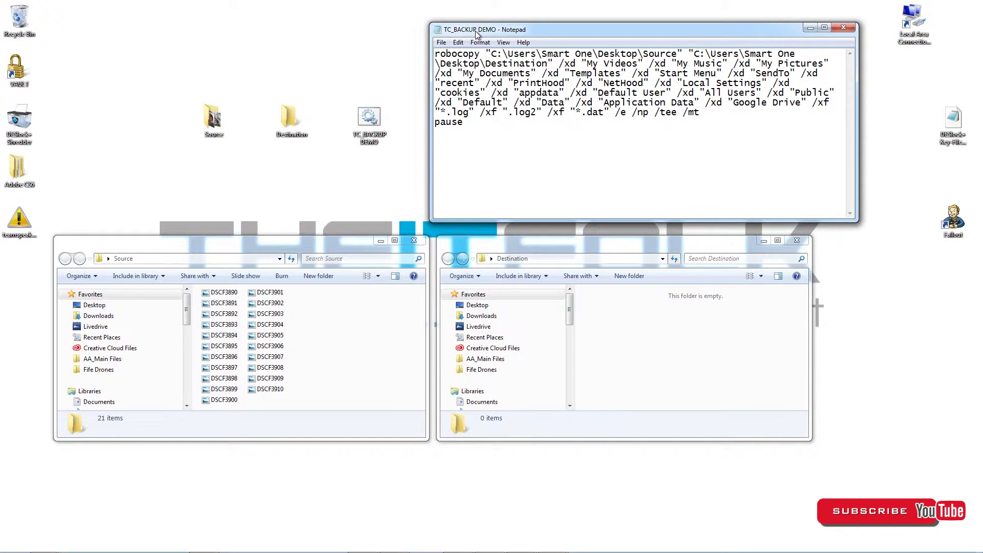
{"action": "left_click_drag", "start_coordinate": [475, 31], "coordinate": [477, 31]}
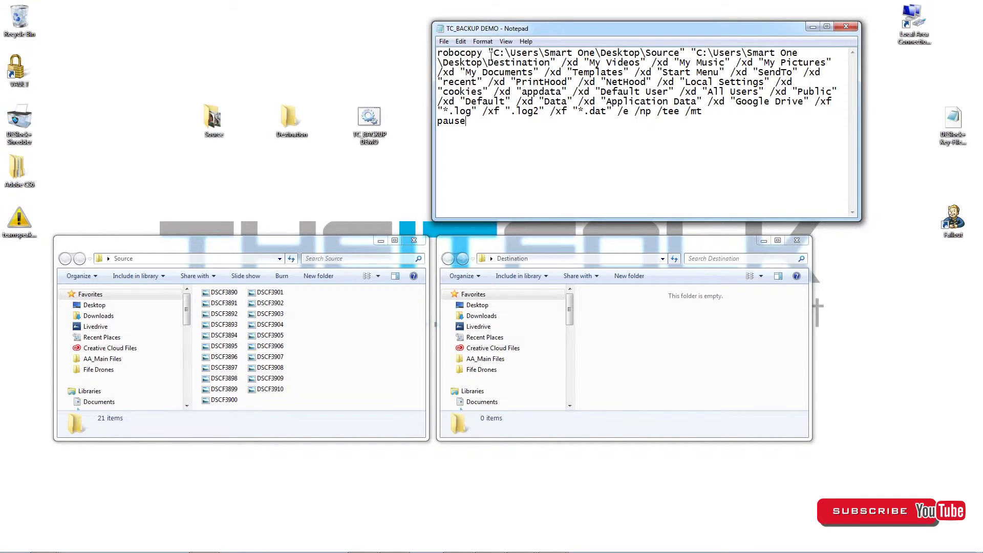
{"action": "left_click_drag", "start_coordinate": [487, 53], "coordinate": [687, 47]}
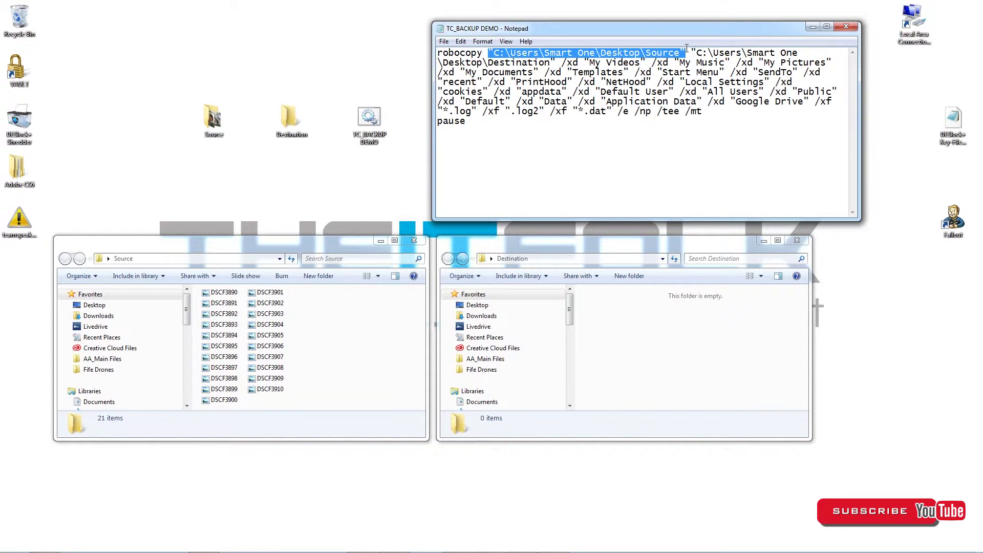
{"action": "left_click", "coordinate": [210, 120]}
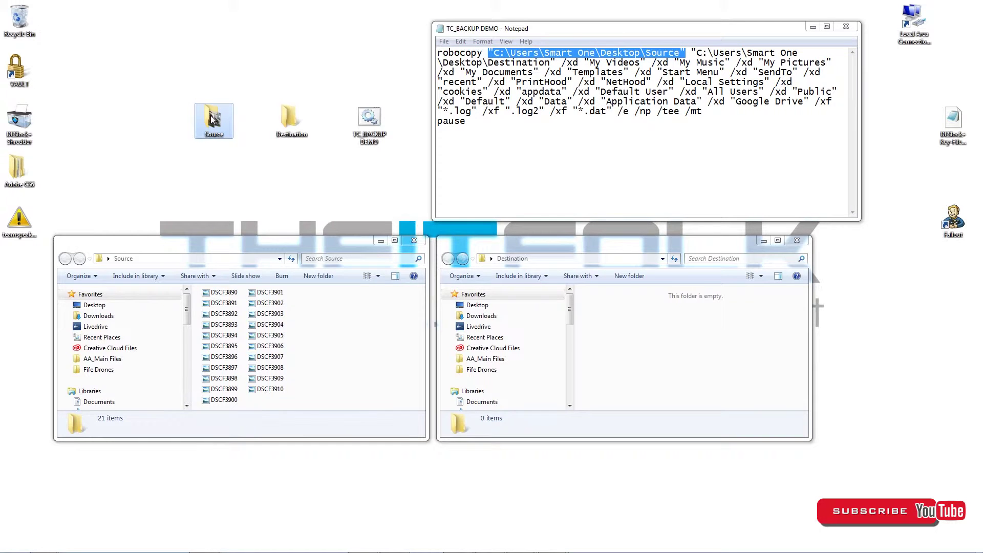
{"action": "left_click", "coordinate": [167, 245]}
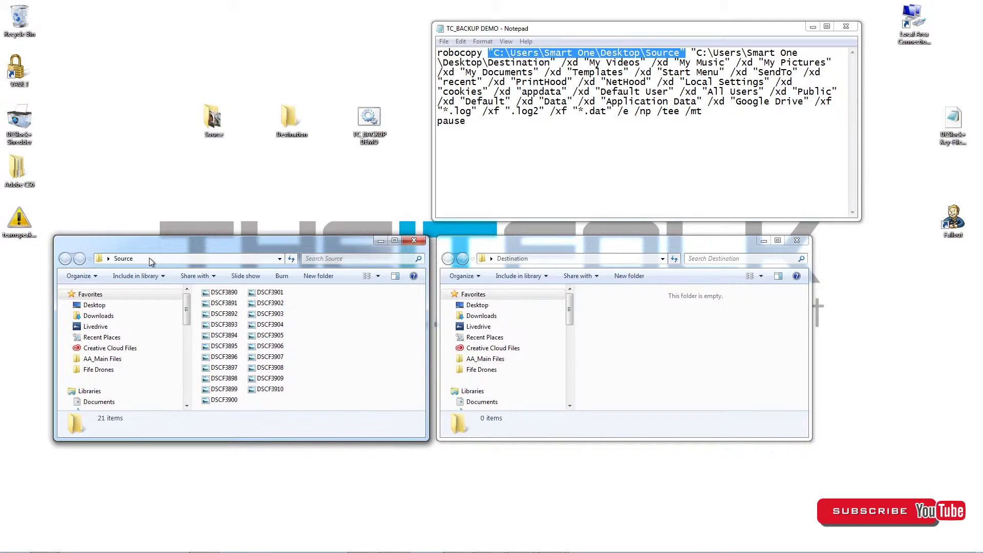
{"action": "left_click", "coordinate": [159, 257]}
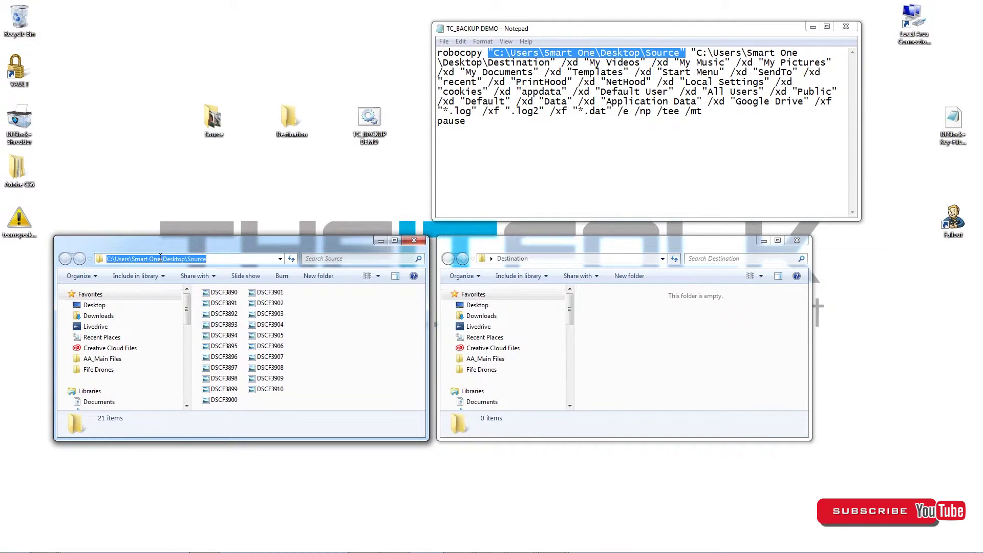
{"action": "right_click", "coordinate": [160, 256]}
{"action": "left_click", "coordinate": [186, 285]}
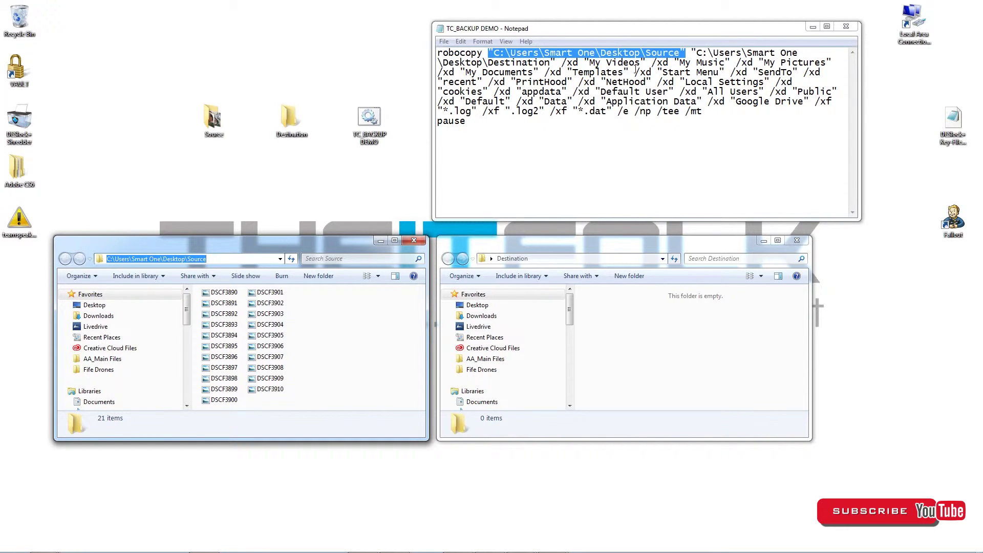
Replace the first path in the robocopy command with the copied Source folder path, enclosed in double quotes
{"action": "left_click", "coordinate": [694, 54]}
{"action": "left_click_drag", "start_coordinate": [689, 55], "coordinate": [490, 61]}
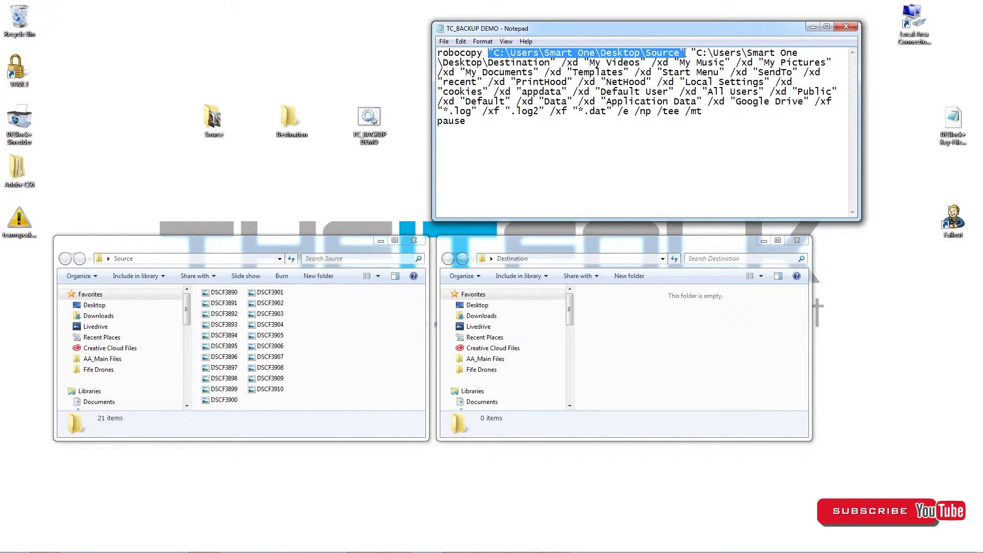
{"action": "key", "text": "ctrl+v"}
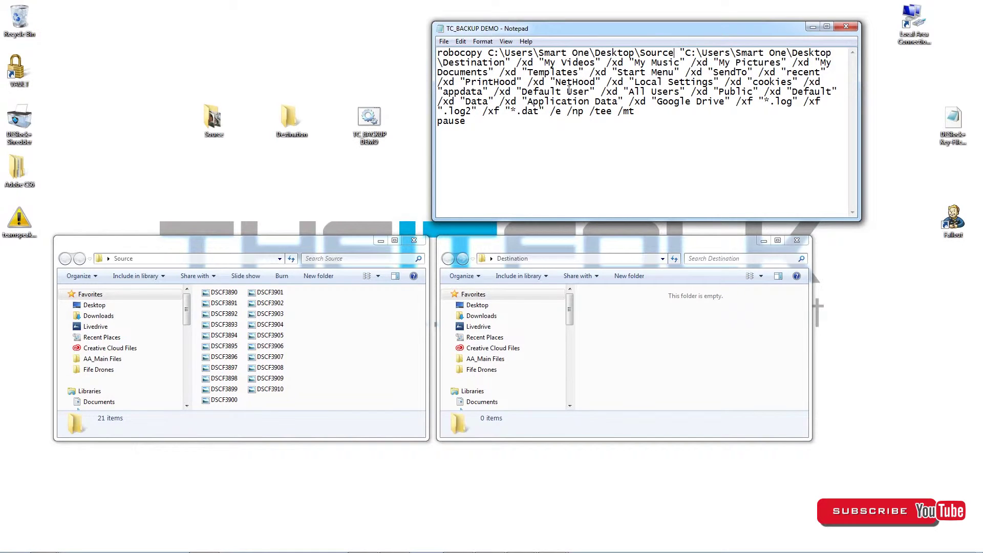
{"action": "left_click", "coordinate": [490, 54]}
{"action": "type", "text": "\""}
{"action": "left_click", "coordinate": [680, 53]}
{"action": "type", "text": "\""}
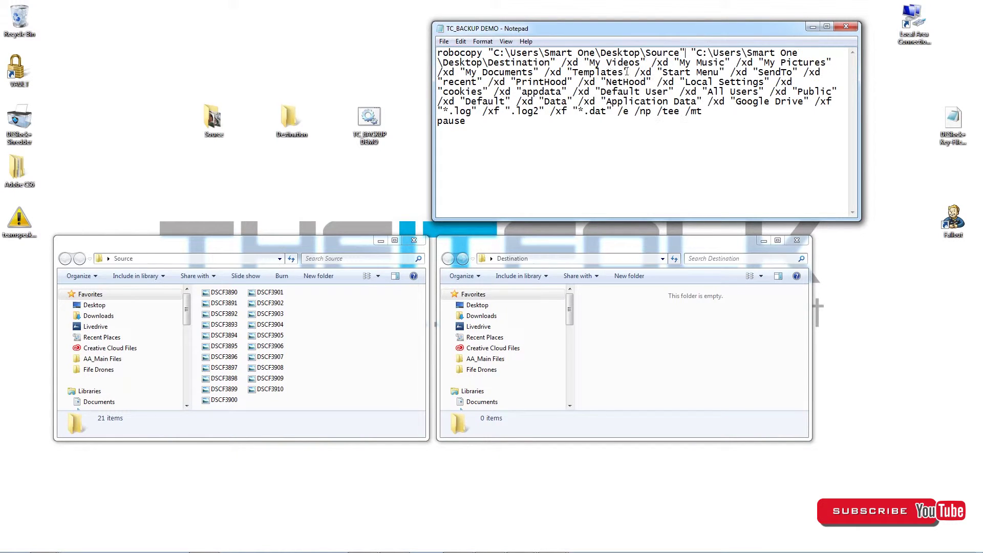
{"action": "left_click_drag", "start_coordinate": [575, 53], "coordinate": [574, 53]}
{"action": "left_click", "coordinate": [594, 53]}
{"action": "left_click_drag", "start_coordinate": [494, 54], "coordinate": [573, 53]}
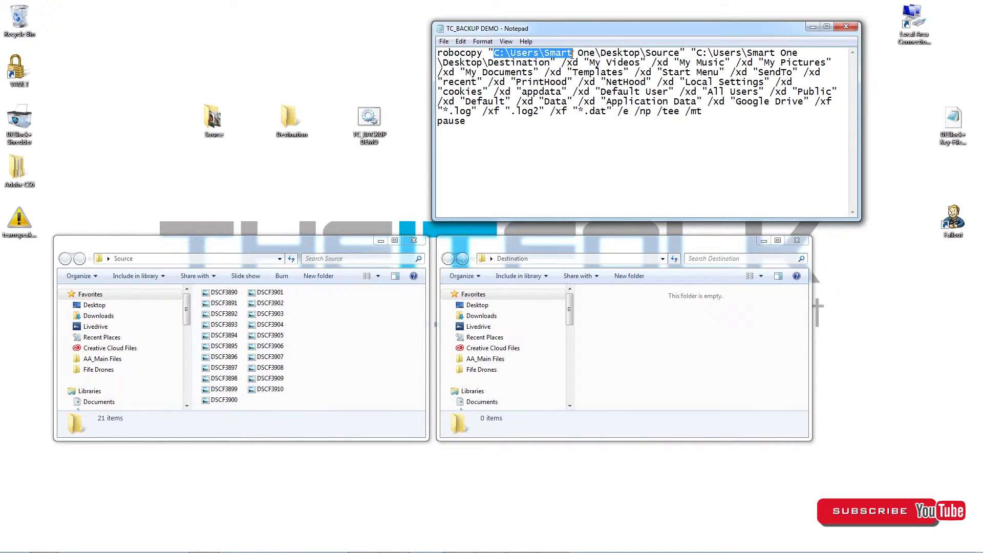
{"action": "left_click", "coordinate": [658, 155]}
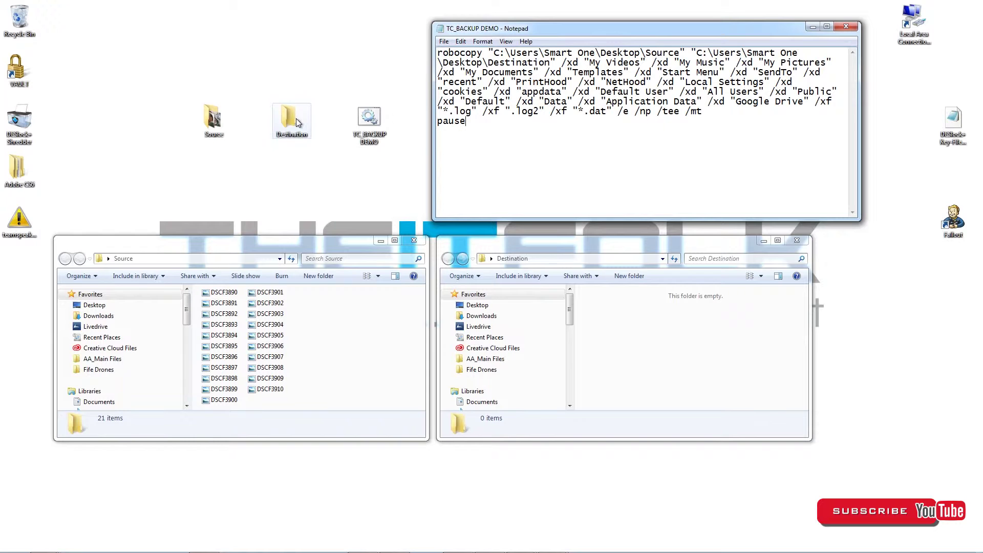
Copy the Destination folder's full path from its window
{"action": "left_click", "coordinate": [469, 240]}
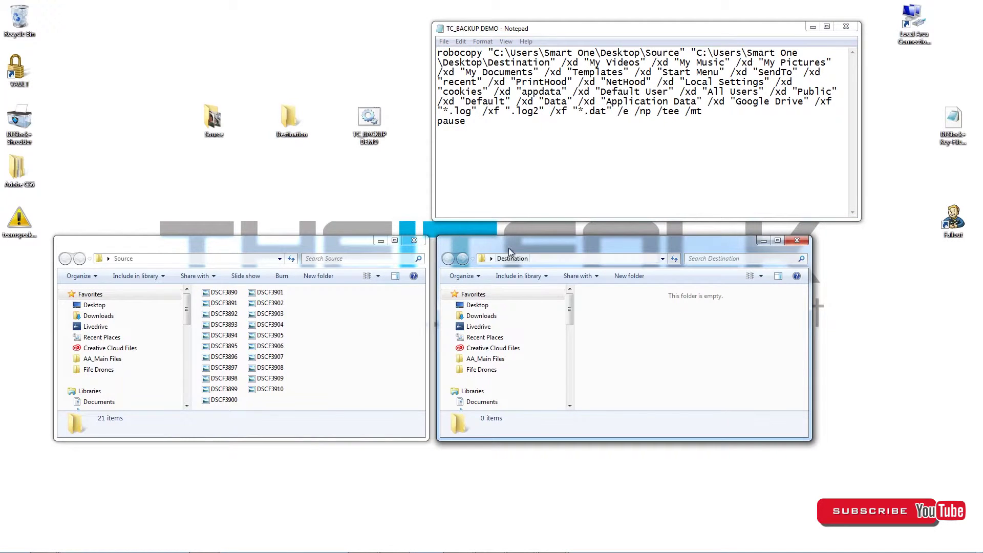
{"action": "left_click", "coordinate": [573, 260]}
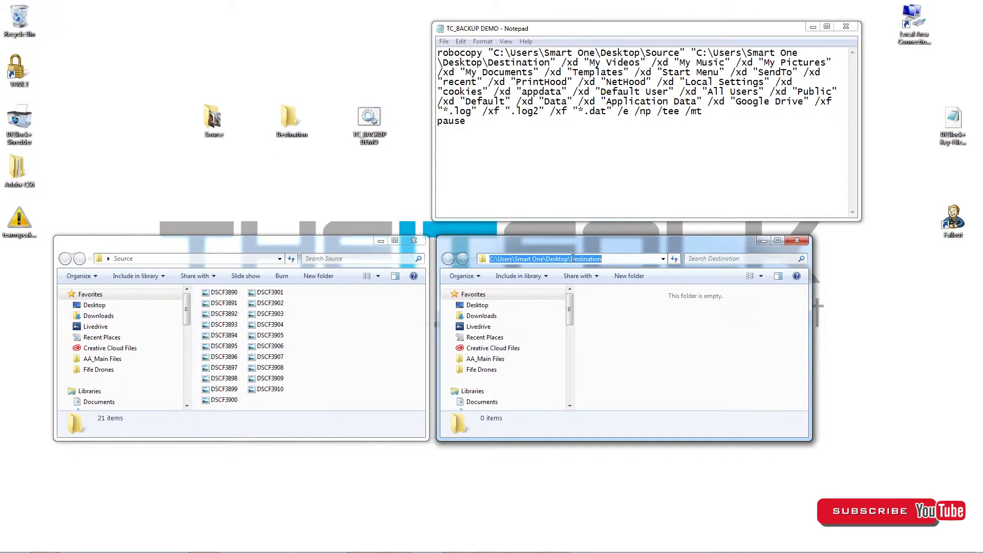
{"action": "right_click", "coordinate": [593, 259]}
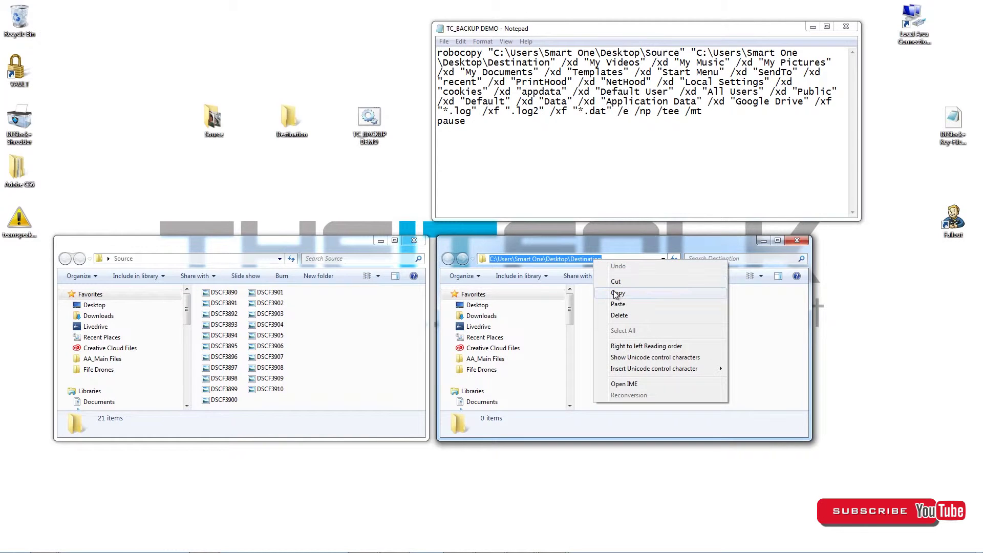
{"action": "left_click", "coordinate": [617, 294]}
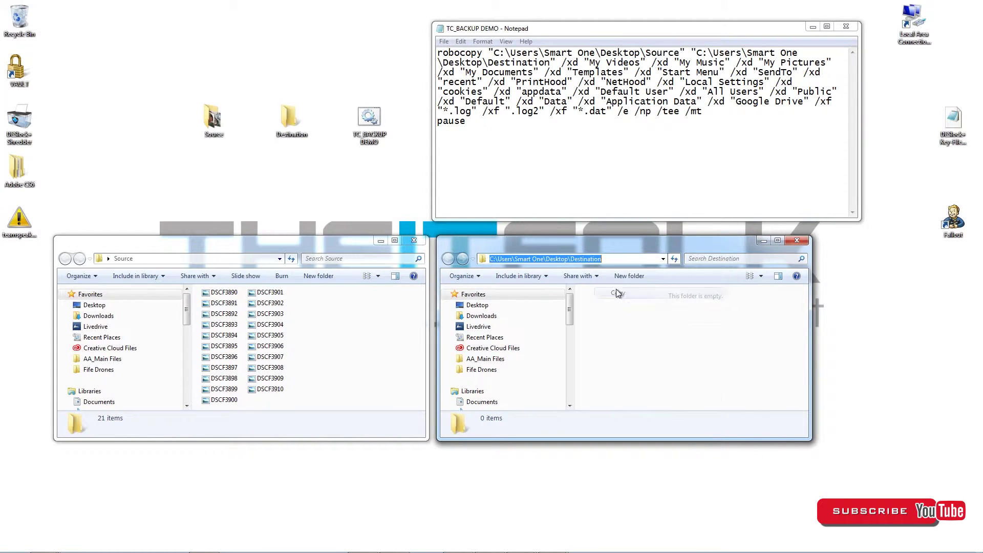
Replace the second path in the robocopy command with the copied Destination path in double quotes, and save the script
{"action": "left_click", "coordinate": [698, 53]}
{"action": "left_click_drag", "start_coordinate": [698, 54], "coordinate": [703, 53]}
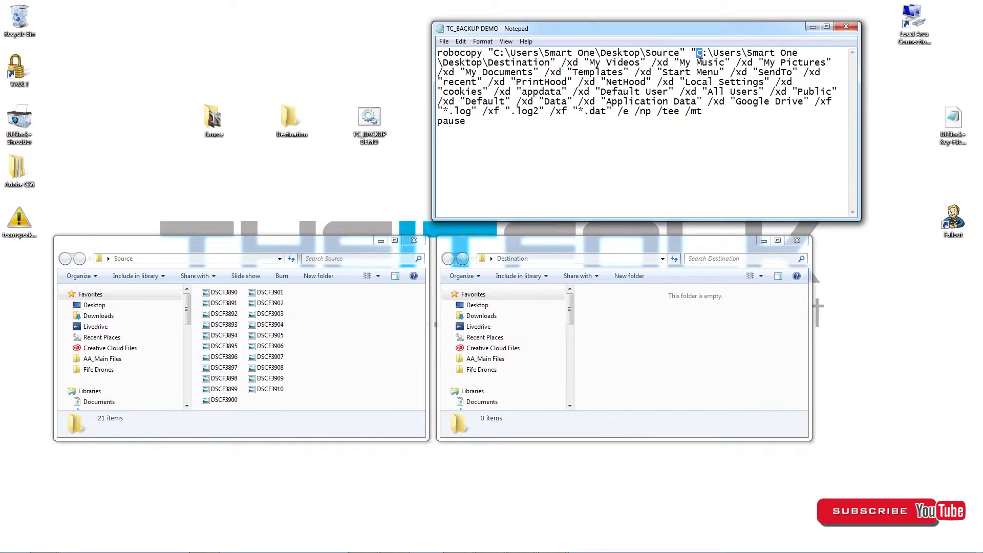
{"action": "left_click", "coordinate": [691, 53]}
{"action": "left_click_drag", "start_coordinate": [691, 52], "coordinate": [554, 63]}
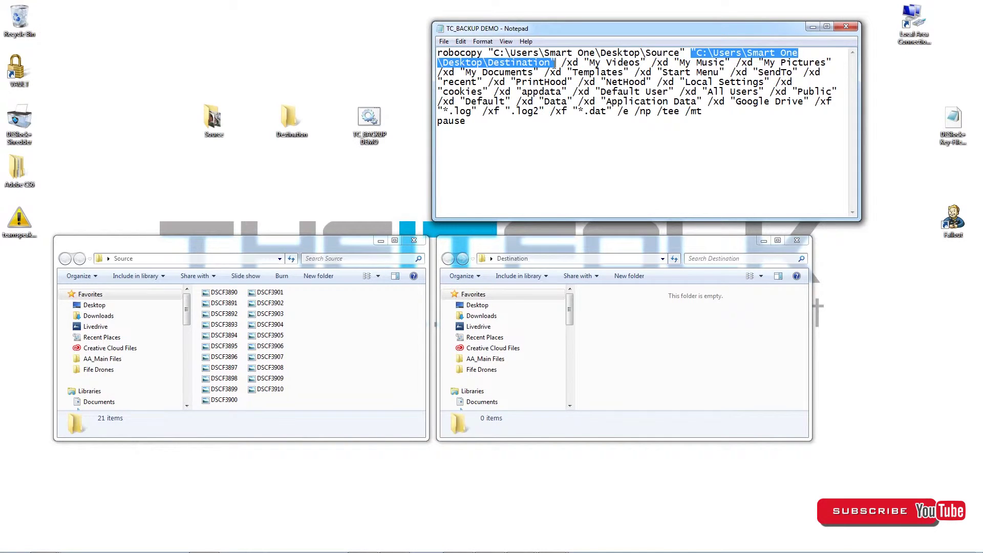
{"action": "key", "text": "ctrl+v"}
{"action": "left_click", "coordinate": [691, 52]}
{"action": "type", "text": "\""}
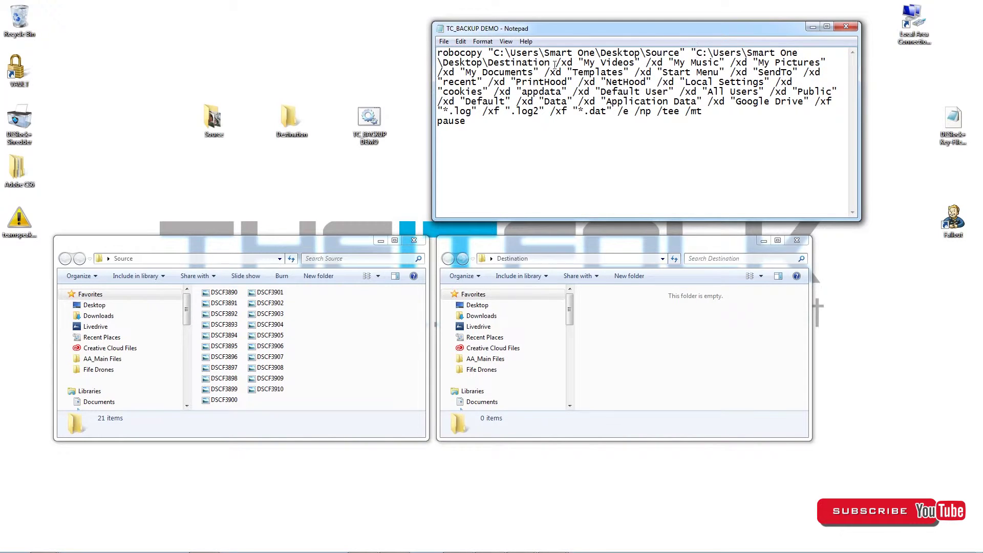
{"action": "left_click", "coordinate": [550, 63]}
{"action": "type", "text": "\""}
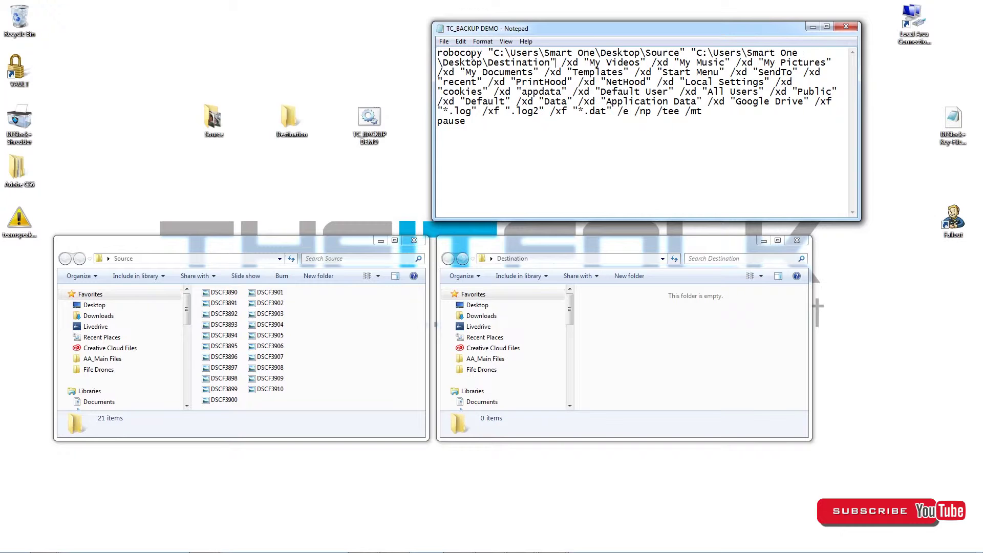
{"action": "left_click", "coordinate": [443, 42]}
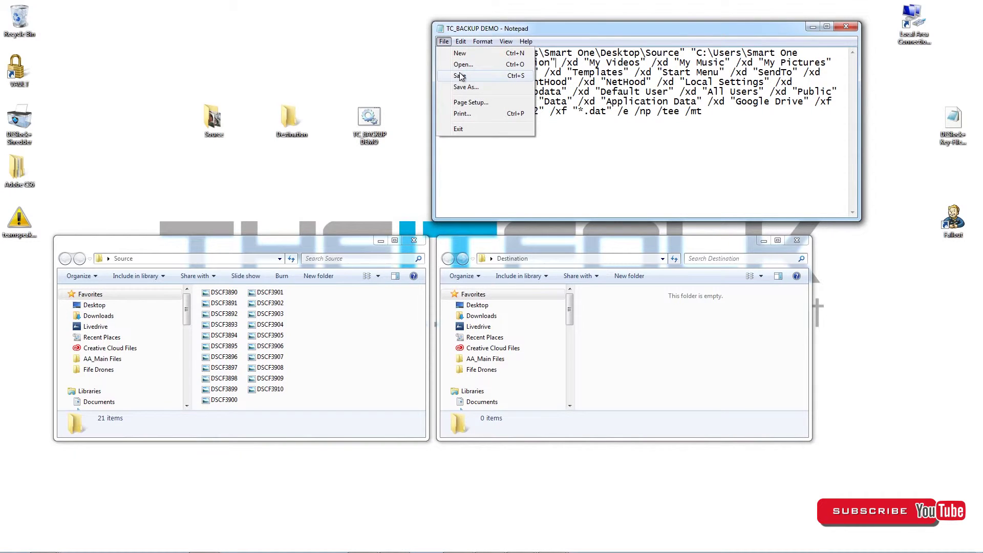
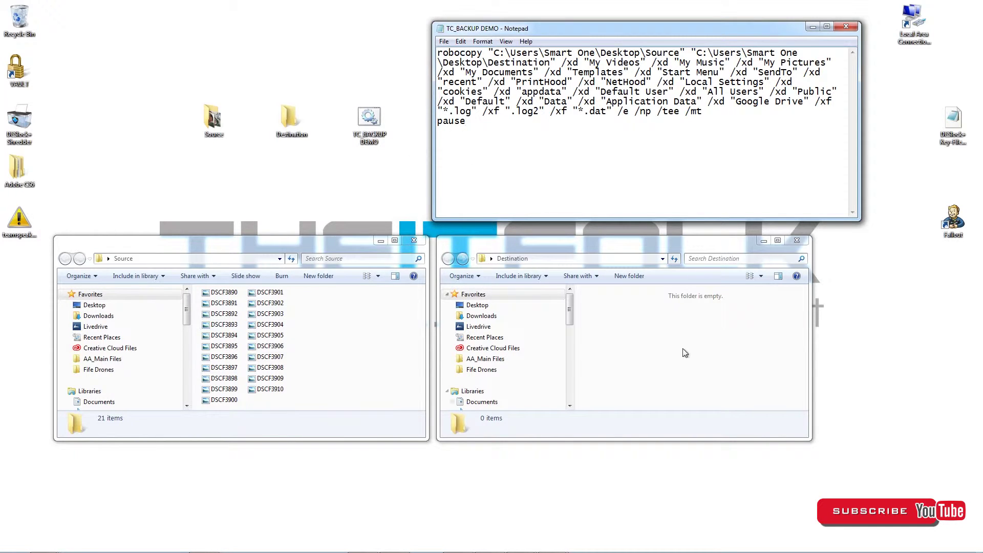
Run the TC_BACKUP DEMO batch file and review the list of copied files in its output
{"action": "double_click", "coordinate": [366, 123]}
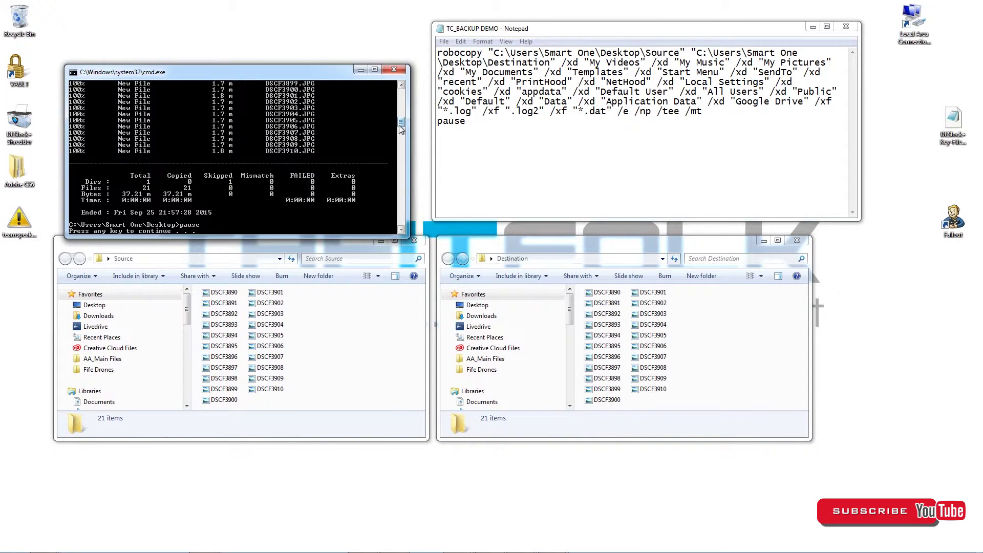
{"action": "mouse_move", "coordinate": [401, 122]}
{"action": "left_mouse_down"}
{"action": "mouse_move", "coordinate": [401, 114]}
{"action": "mouse_move", "coordinate": [403, 131]}
{"action": "mouse_move", "coordinate": [404, 120]}
{"action": "left_mouse_up"}
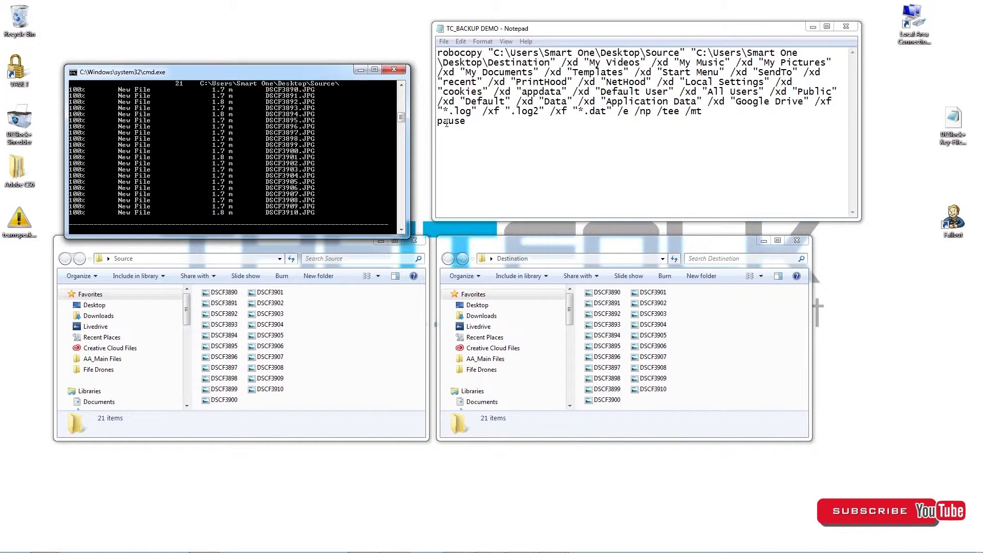
Duplicate the DSCF3910 image within the Source folder and return to the end of the backup output
{"action": "left_click_drag", "start_coordinate": [270, 389], "coordinate": [364, 362]}
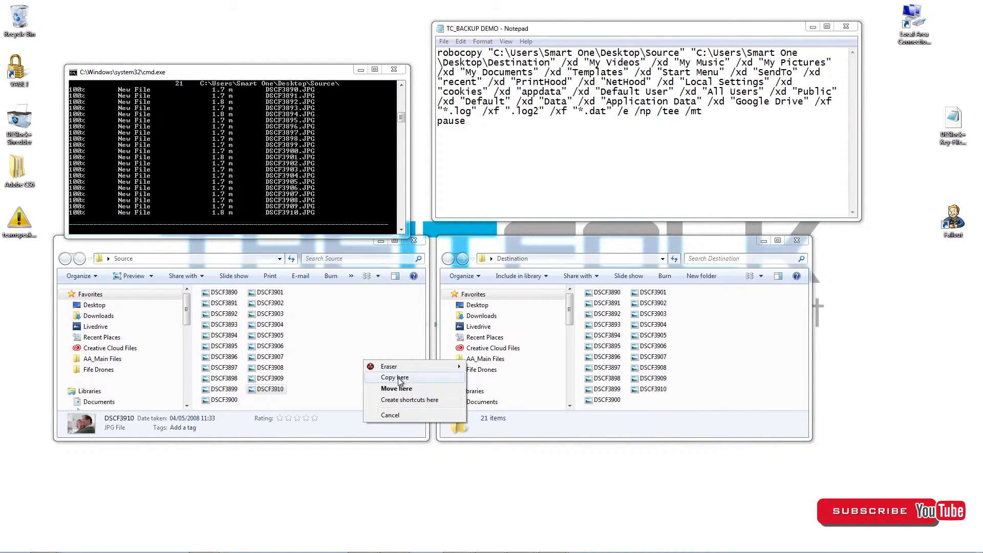
{"action": "left_click", "coordinate": [398, 378]}
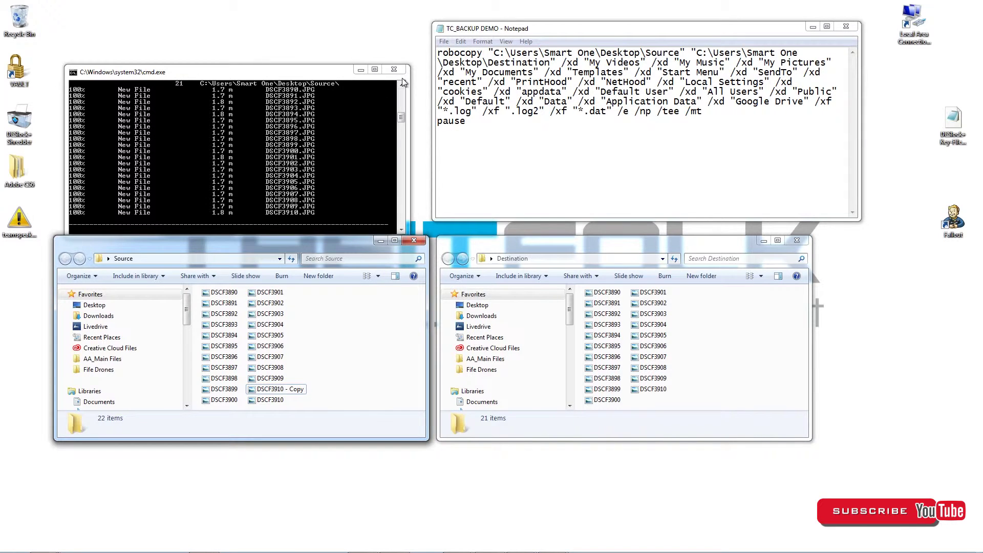
{"action": "left_click_drag", "start_coordinate": [401, 117], "coordinate": [402, 125]}
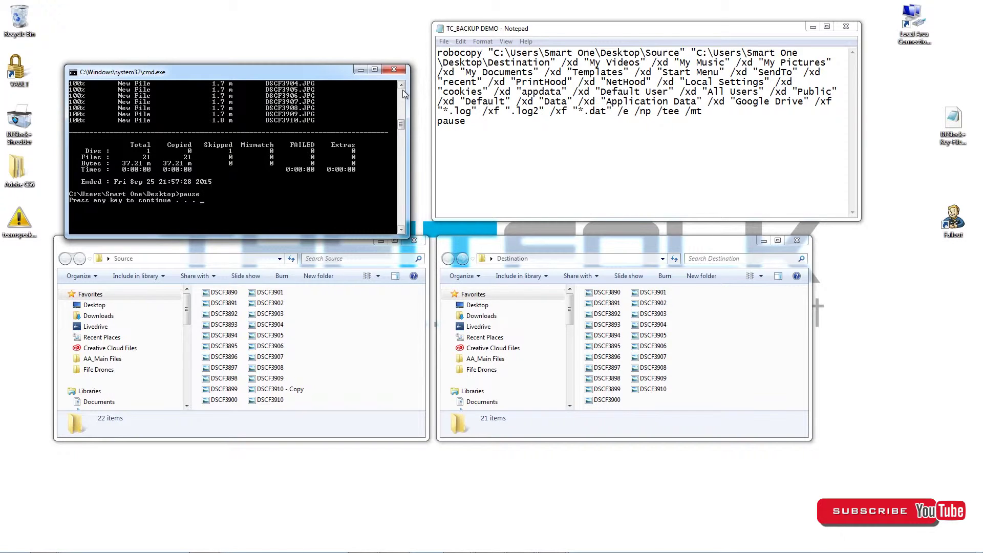
Run the TC_BACKUP DEMO batch file again, check the DSCF3910 copy in the Destination folder, and close the output window
{"action": "left_click", "coordinate": [397, 69]}
{"action": "double_click", "coordinate": [363, 122]}
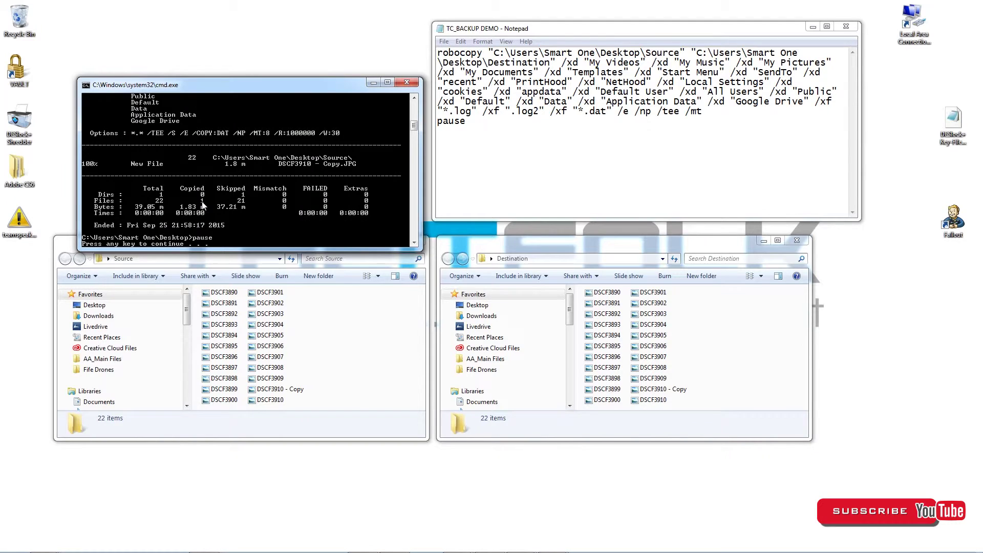
{"action": "left_click", "coordinate": [670, 390]}
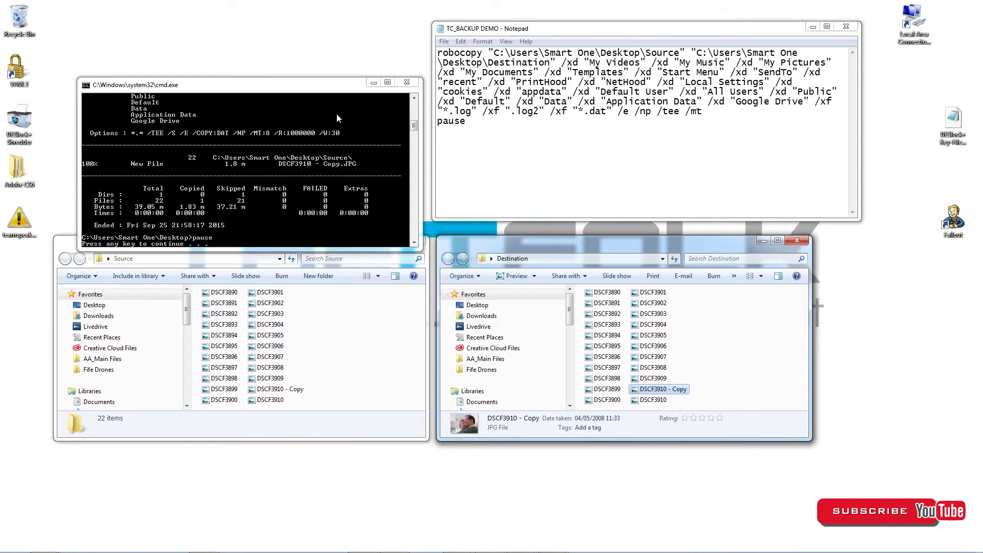
{"action": "left_click", "coordinate": [407, 84]}
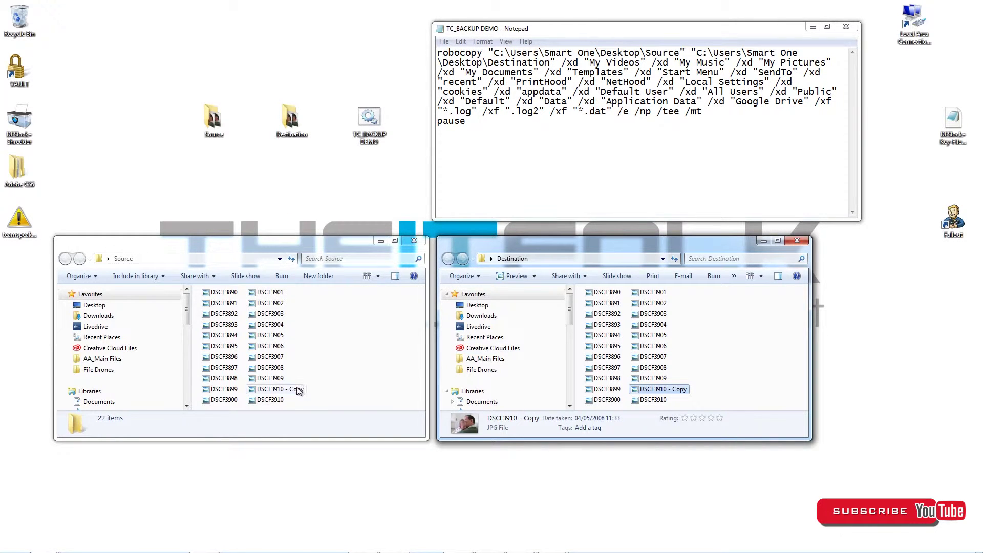
Create a new folder with the default name in Source, run the TC_BACKUP DEMO batch file, and check for the folder in Destination
{"action": "left_click", "coordinate": [281, 390]}
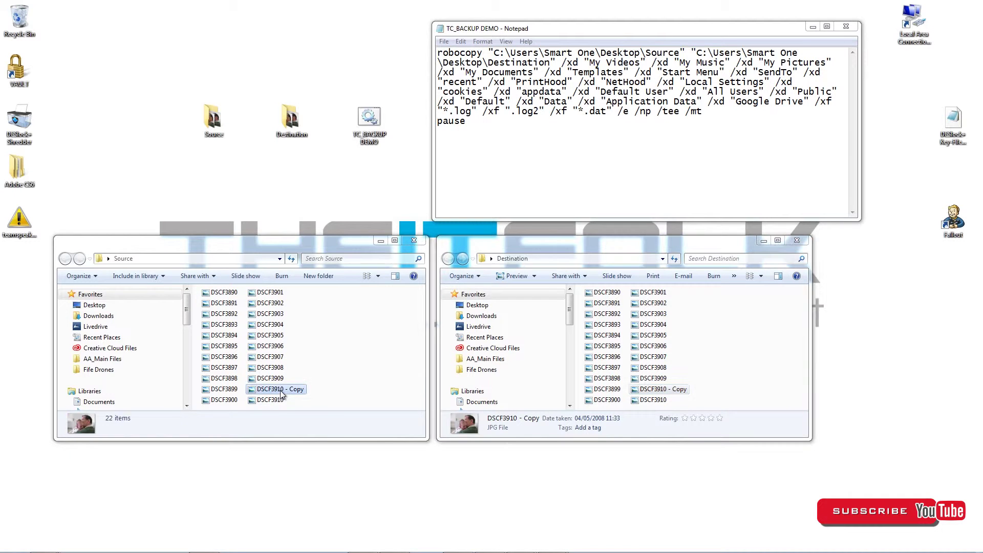
{"action": "right_click", "coordinate": [324, 343]}
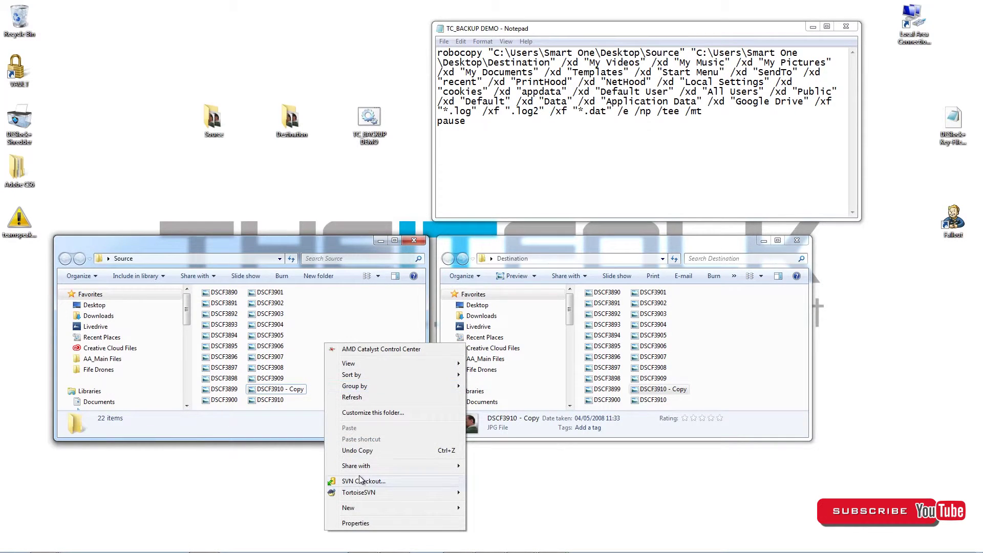
{"action": "mouse_move", "coordinate": [356, 509]}
{"action": "left_click", "coordinate": [491, 347]}
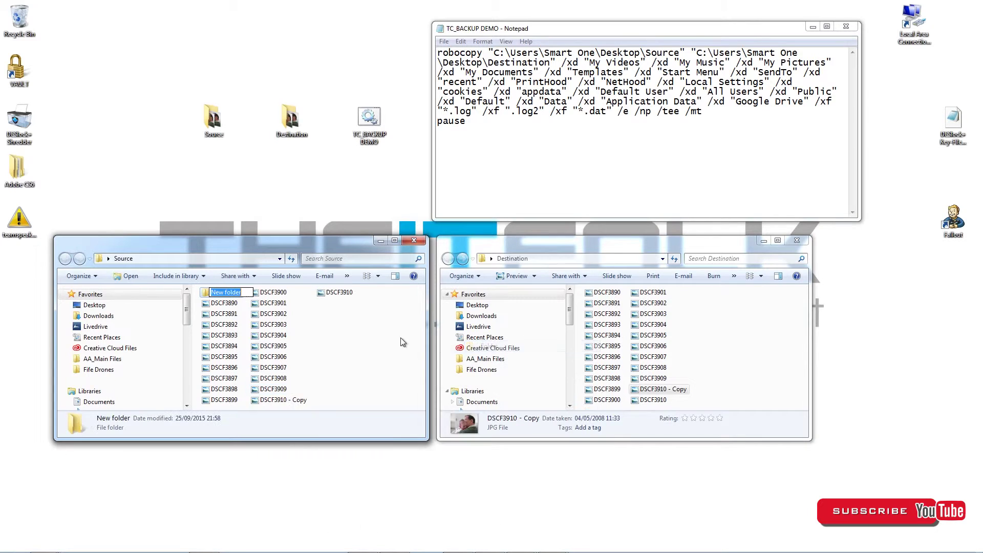
{"action": "left_click", "coordinate": [241, 241]}
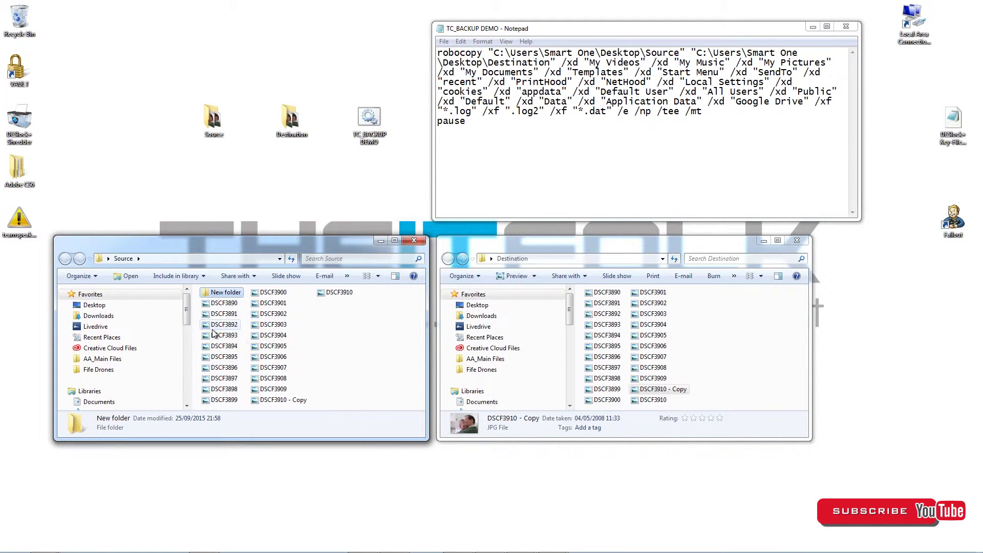
{"action": "key", "text": "Delete"}
{"action": "left_click", "coordinate": [583, 322]}
{"action": "double_click", "coordinate": [369, 118]}
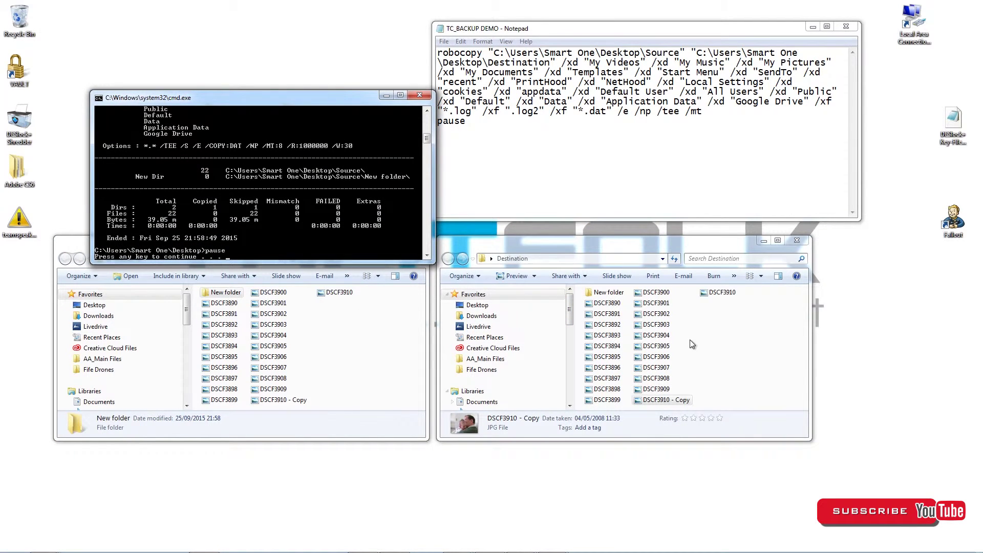
{"action": "left_click", "coordinate": [598, 293]}
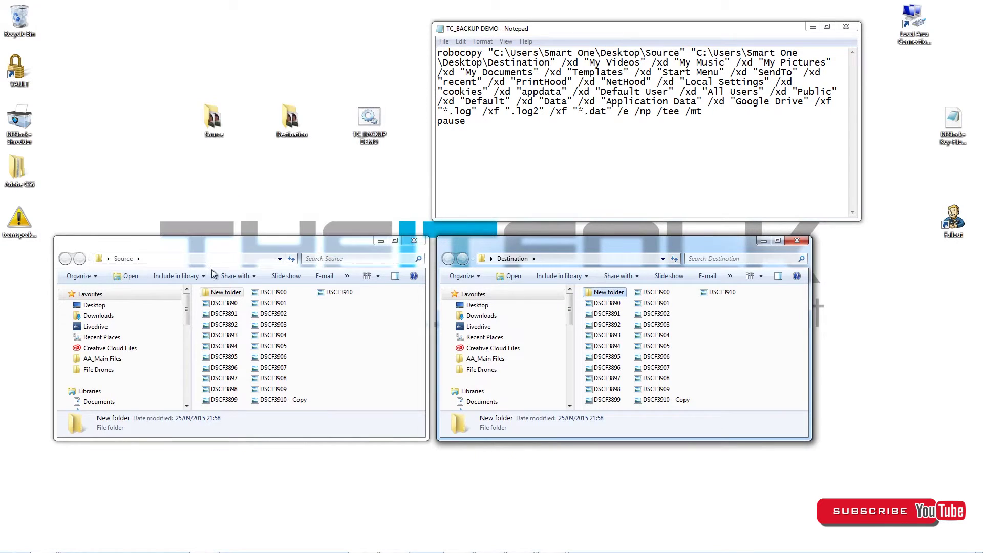
Delete New folder from the Source folder and run the TC_BACKUP DEMO batch file again, dismissing its output
{"action": "left_click", "coordinate": [210, 296]}
{"action": "left_click", "coordinate": [209, 297]}
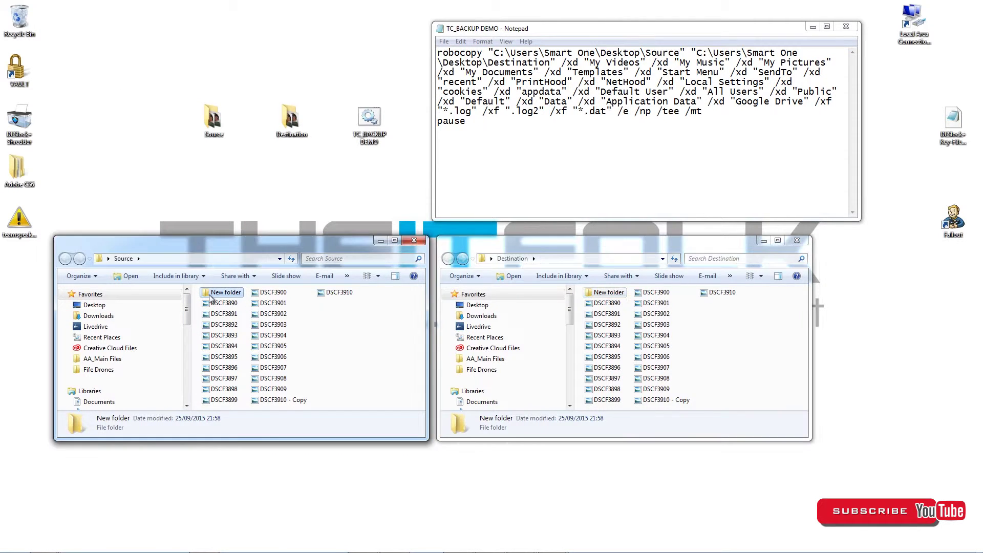
{"action": "key", "text": "Delete"}
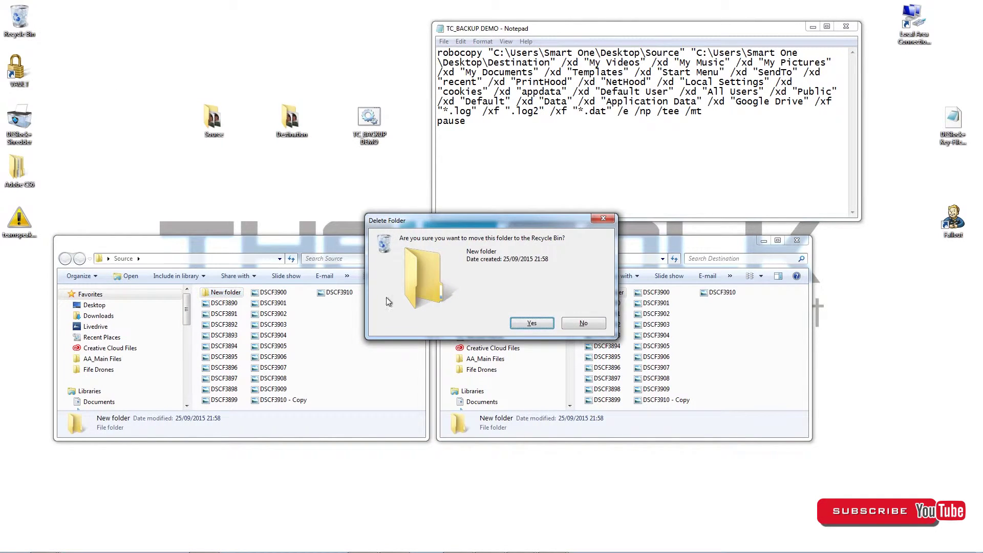
{"action": "left_click", "coordinate": [582, 323]}
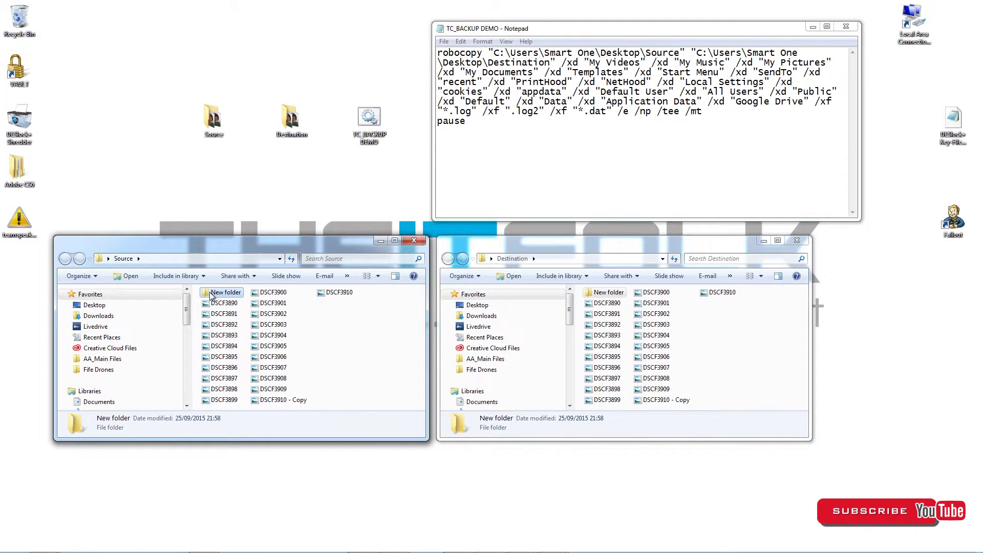
{"action": "key", "text": "Delete"}
{"action": "left_click", "coordinate": [526, 326]}
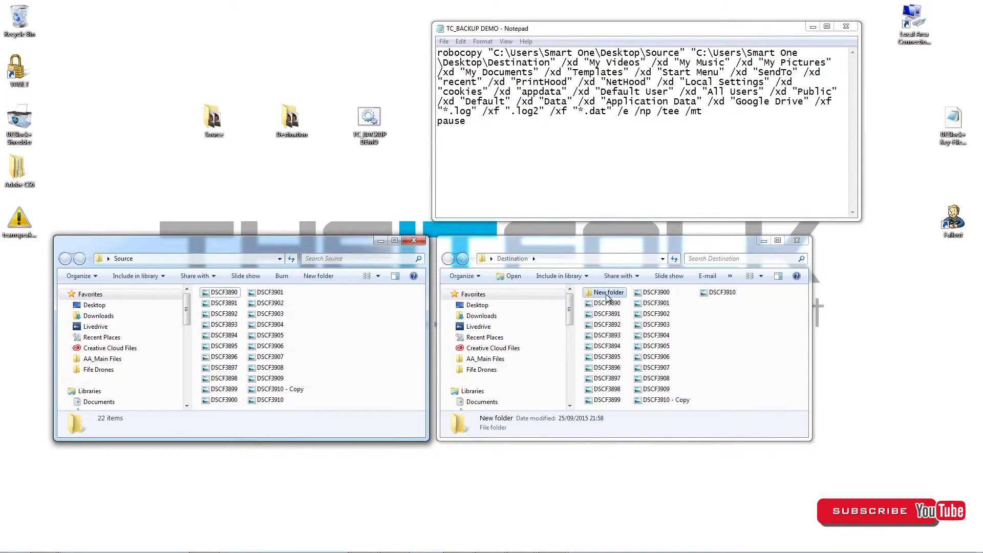
{"action": "double_click", "coordinate": [370, 117]}
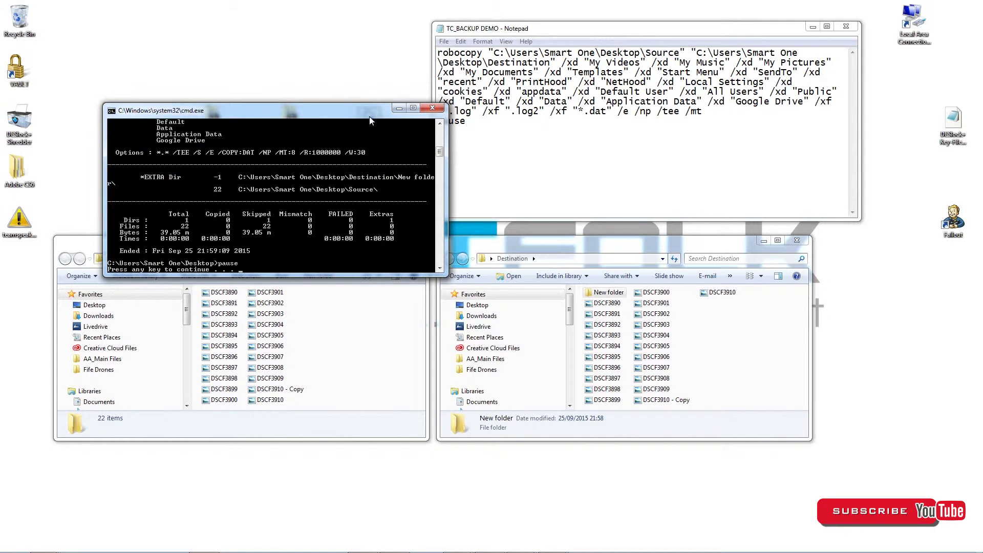
{"action": "key", "text": "Return"}
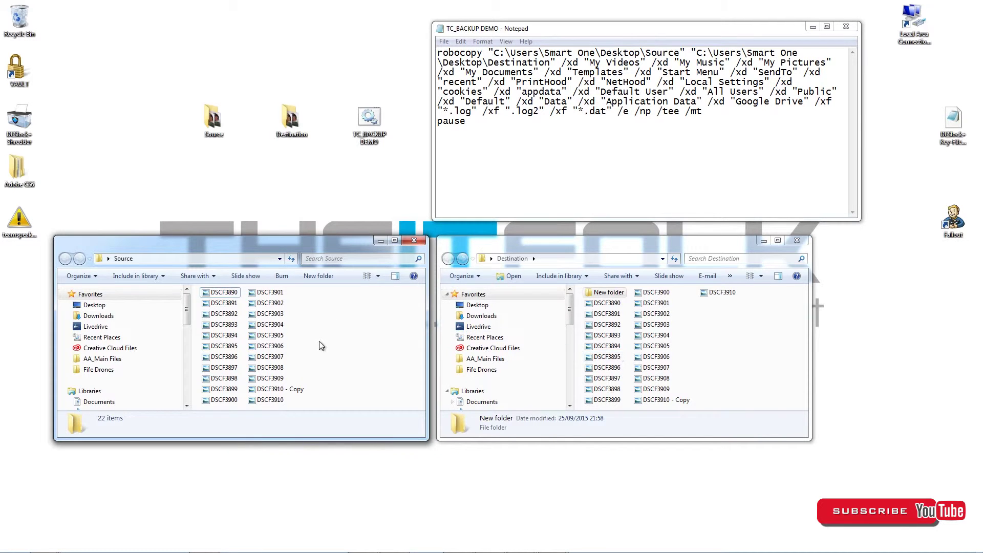
Duplicate the DSCF3906 image within Source, back it up with the TC_BACKUP DEMO batch file, and close the output
{"action": "left_click_drag", "start_coordinate": [269, 346], "coordinate": [345, 357]}
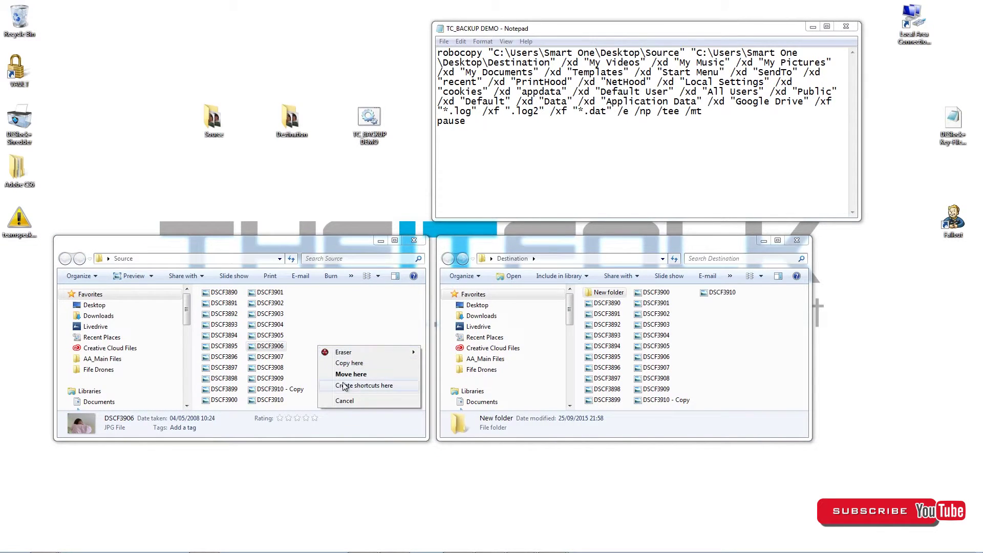
{"action": "left_click", "coordinate": [350, 363]}
{"action": "double_click", "coordinate": [368, 119]}
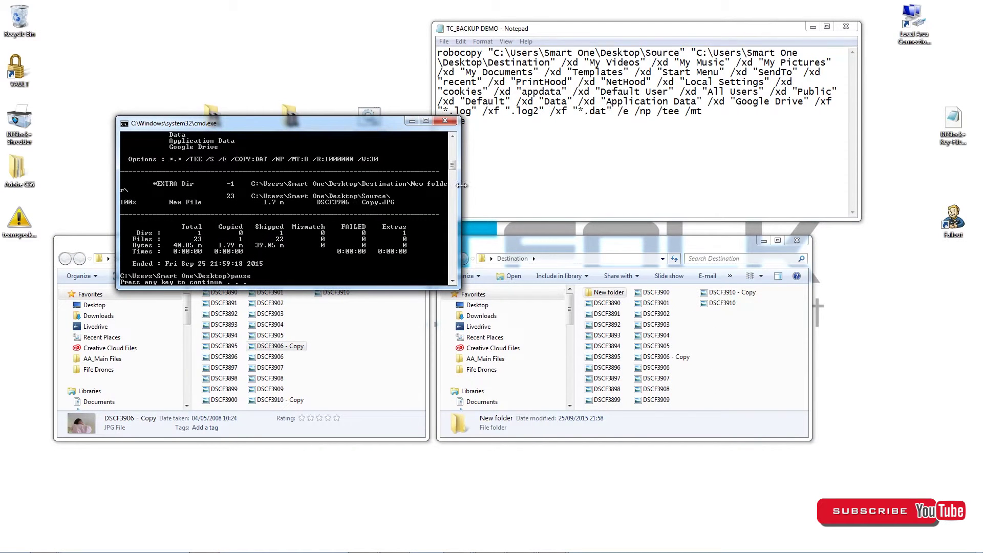
{"action": "left_click", "coordinate": [444, 121]}
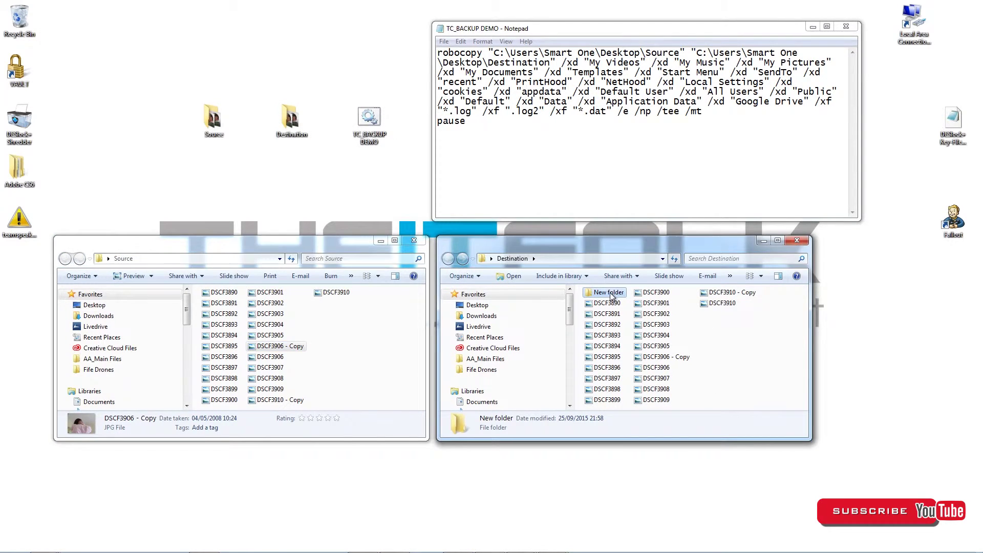
Copy New folder from the Destination folder back into the Source folder, keeping the original in Destination
{"action": "left_click_drag", "start_coordinate": [612, 296], "coordinate": [398, 326]}
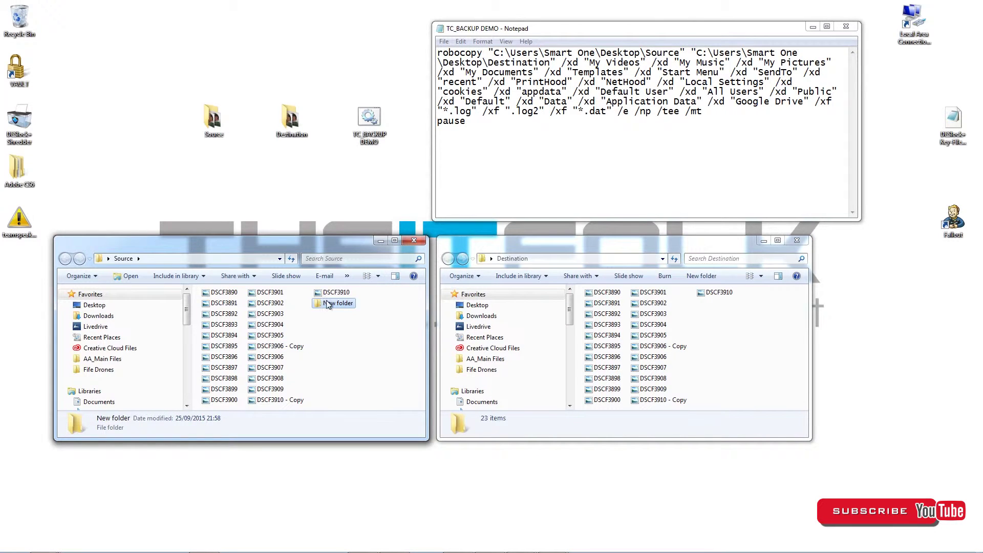
{"action": "key", "text": "ctrl+z"}
{"action": "left_click_drag", "start_coordinate": [715, 303], "coordinate": [345, 357]}
{"action": "left_click", "coordinate": [363, 383]}
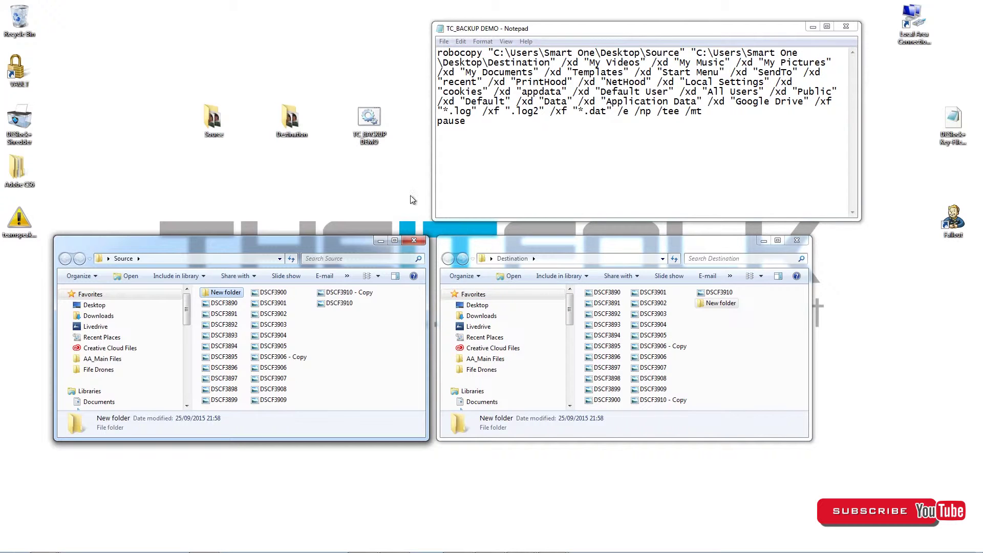
Move the TC_BACKUP DEMO batch file beside the Recycle Bin on the desktop, run it from there, and dismiss its output
{"action": "left_click_drag", "start_coordinate": [370, 119], "coordinate": [63, 25]}
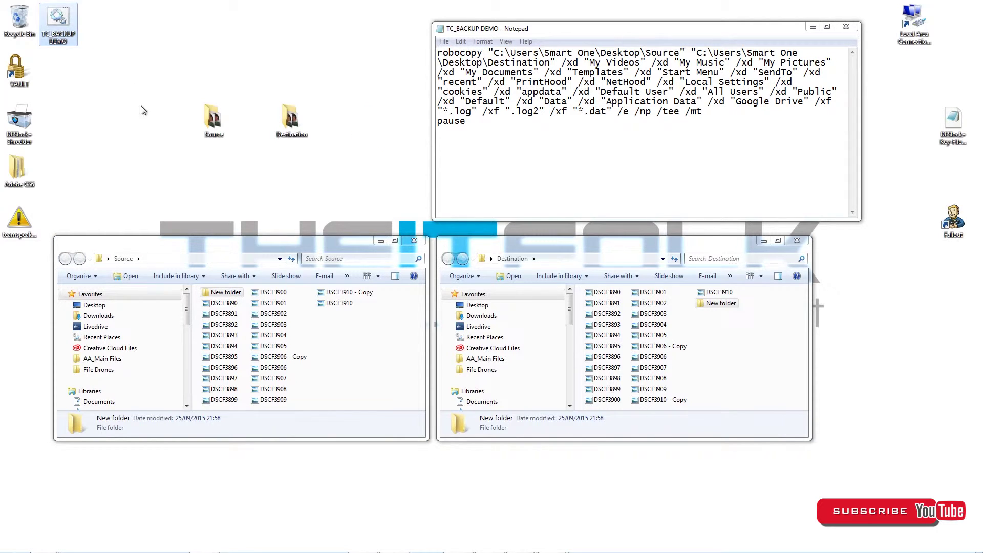
{"action": "double_click", "coordinate": [58, 22]}
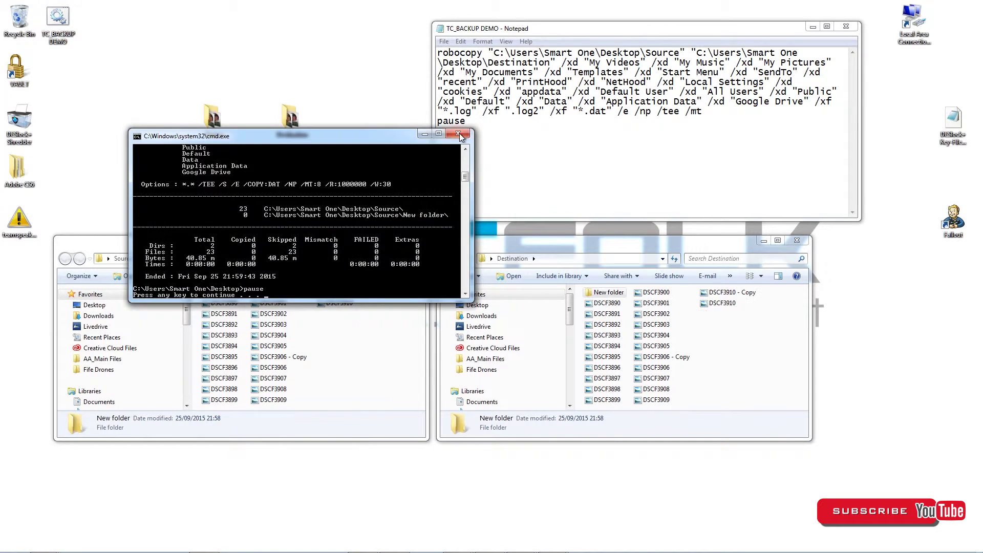
{"action": "key", "text": "Return"}
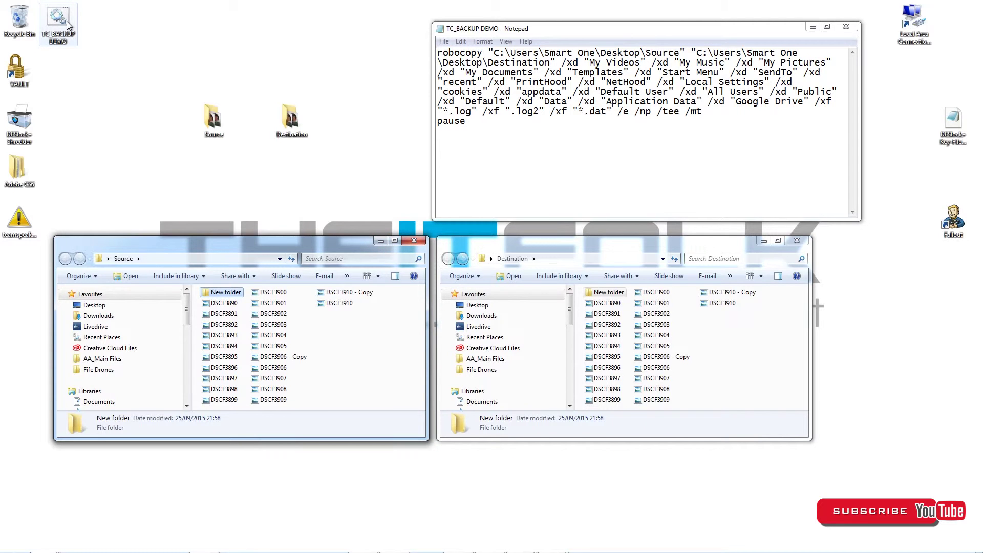
Search the installed programs for "task scheduler" and open Task Scheduler
{"action": "left_click", "coordinate": [14, 547]}
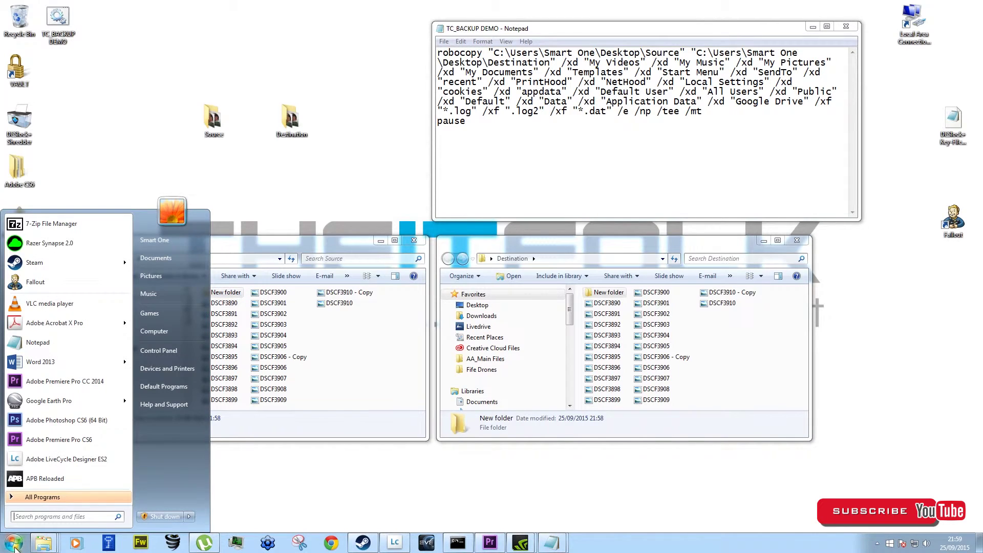
{"action": "left_click", "coordinate": [40, 519]}
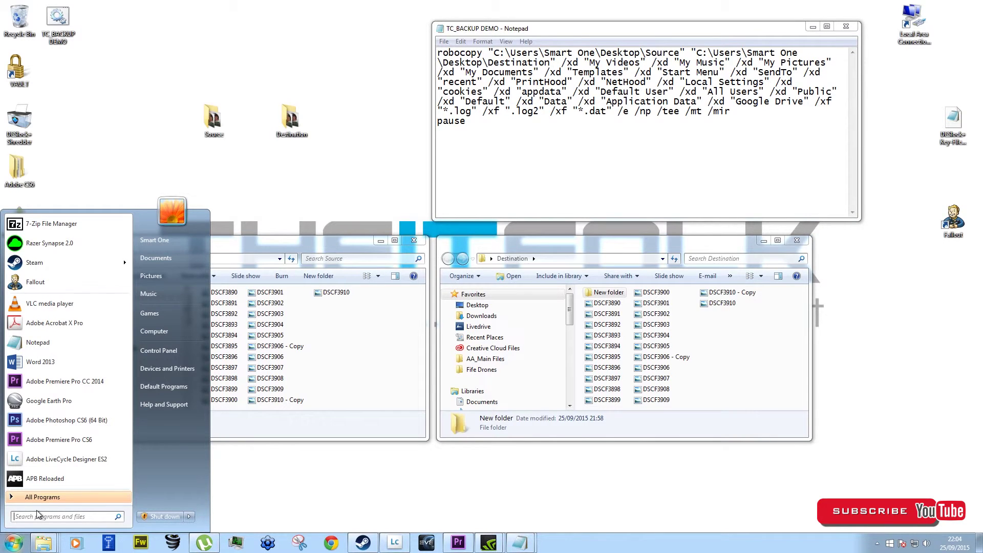
{"action": "left_click", "coordinate": [37, 516]}
{"action": "type", "text": "task"}
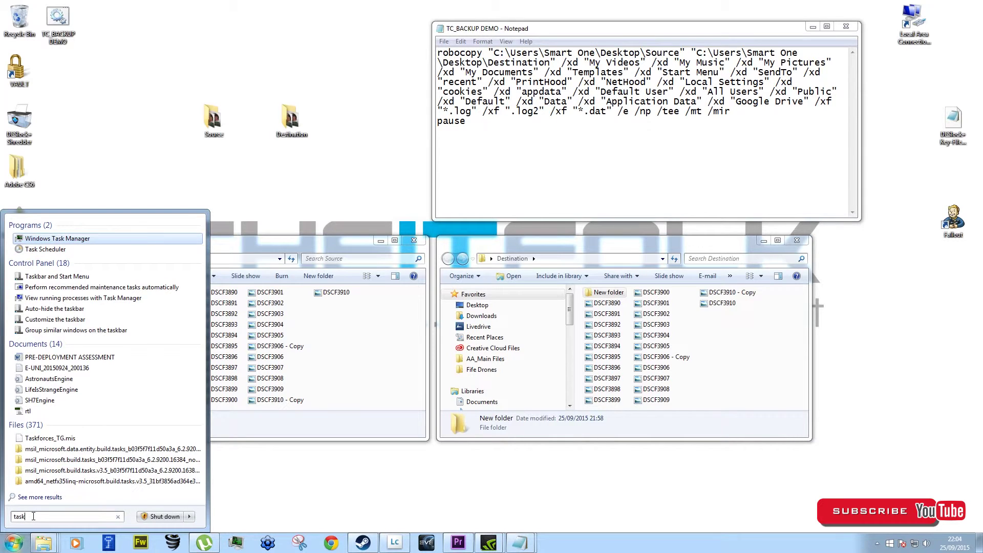
{"action": "type", "text": "cheduler"}
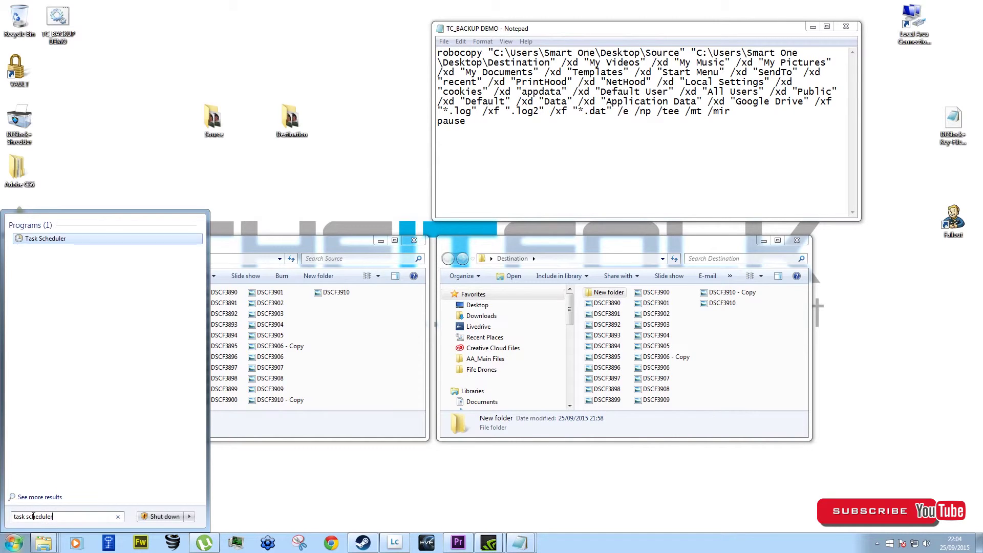
{"action": "left_click", "coordinate": [45, 238]}
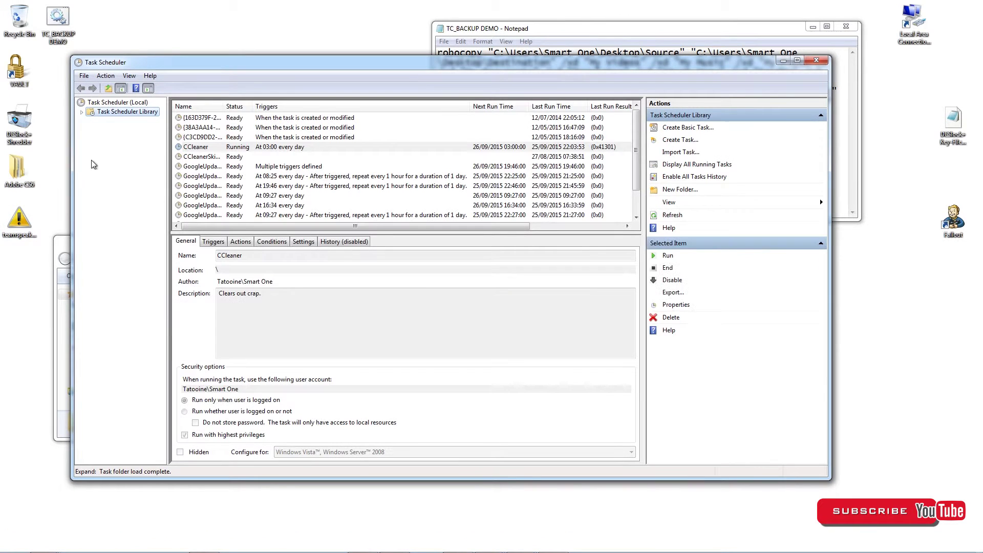
Display the Task Scheduler Library and maximize the Task Scheduler window
{"action": "left_click", "coordinate": [96, 103]}
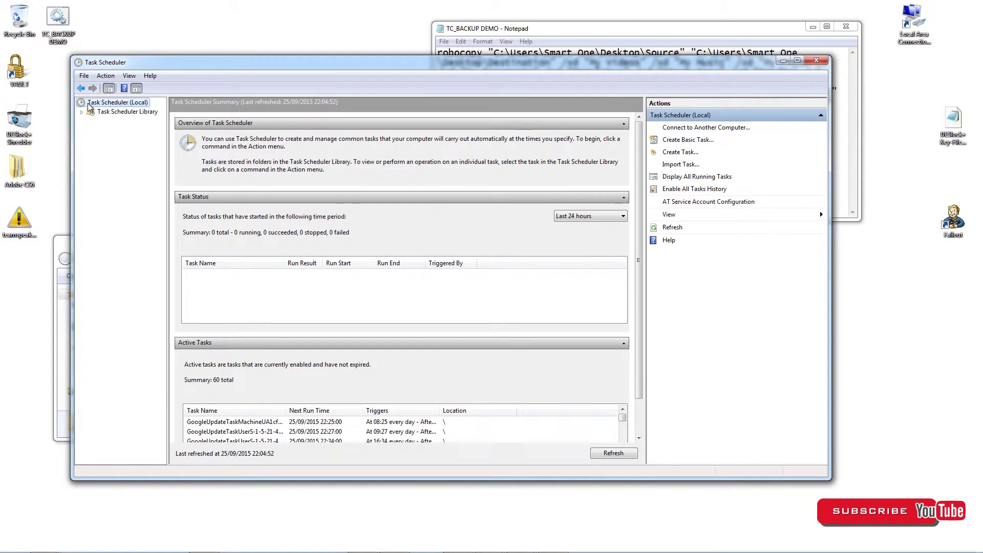
{"action": "left_click", "coordinate": [109, 114]}
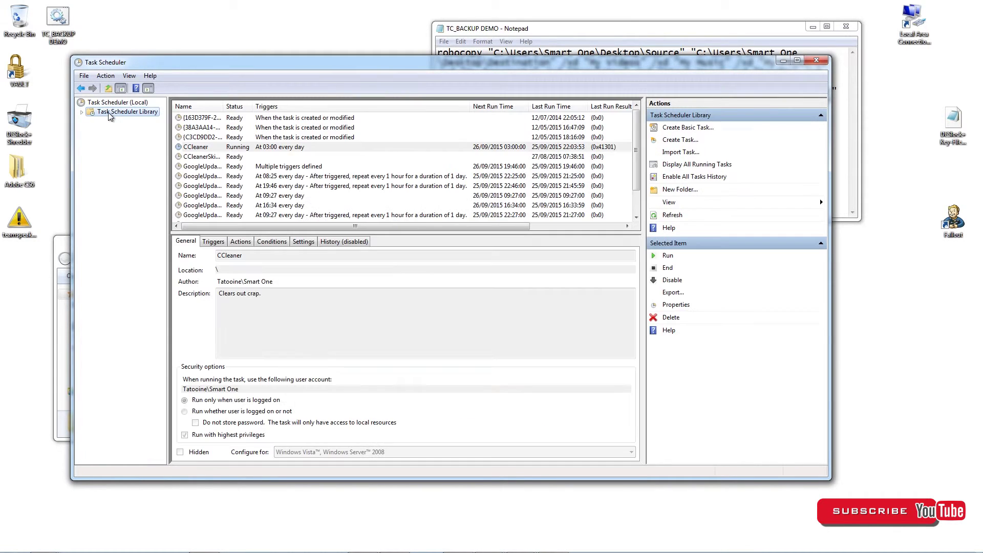
{"action": "left_click", "coordinate": [798, 61]}
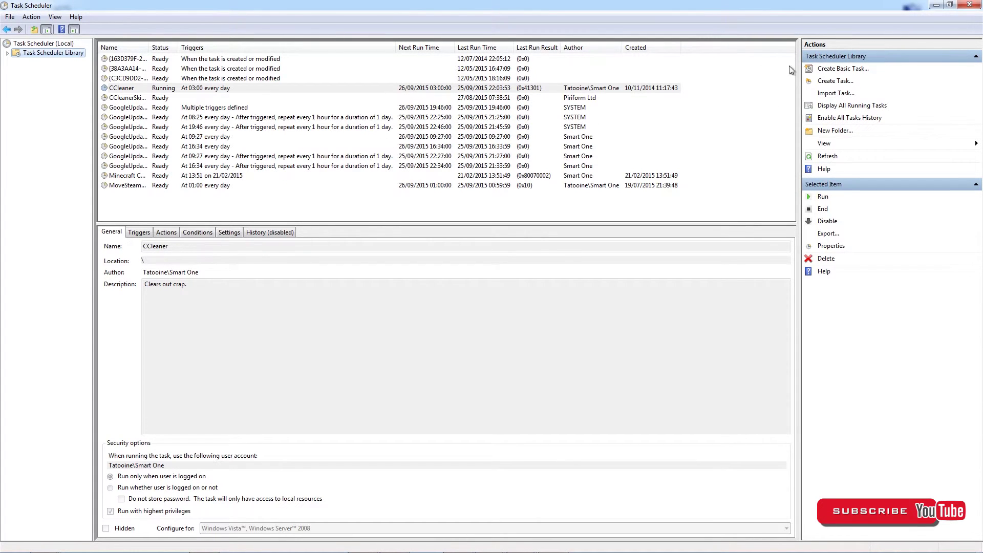
Start a new basic task named "Daily Backup" and set its trigger to Daily
{"action": "left_click", "coordinate": [836, 72]}
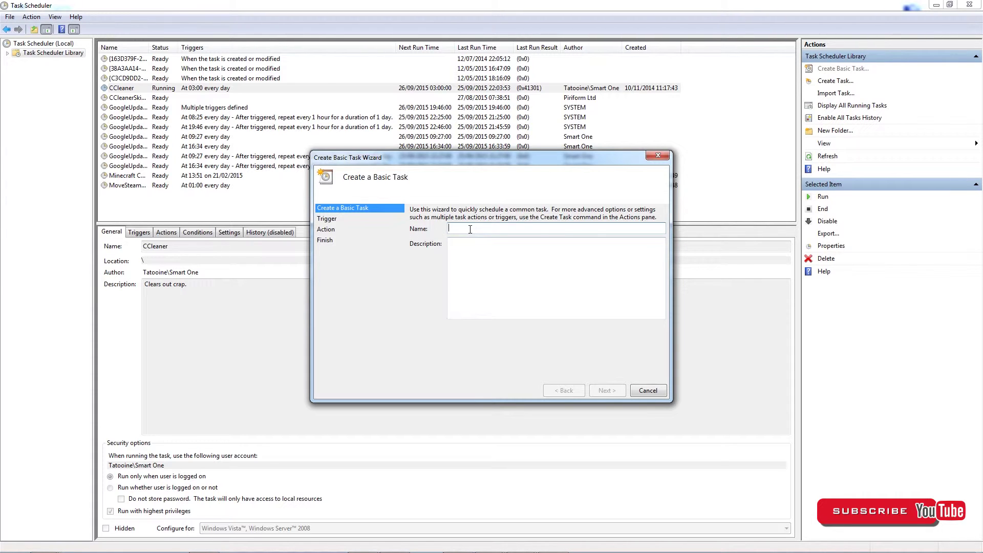
{"action": "type", "text": "Daily Backup"}
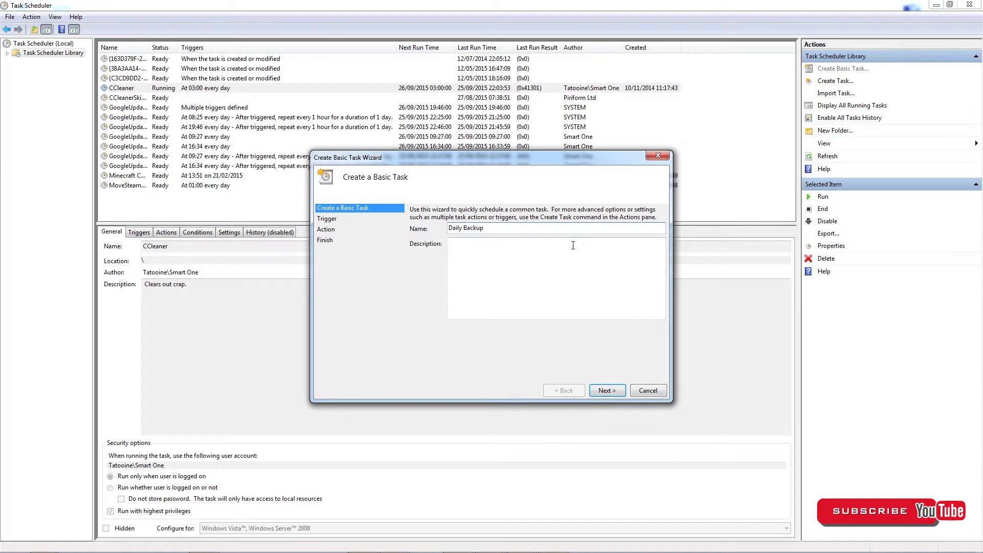
{"action": "left_click", "coordinate": [485, 273]}
{"action": "key", "text": "ctrl+v"}
{"action": "left_click", "coordinate": [604, 391]}
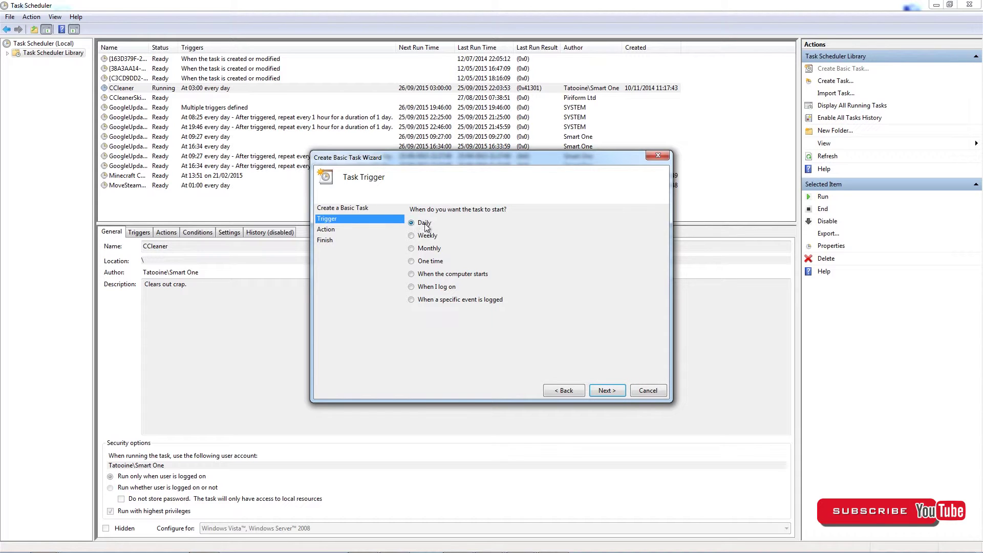
{"action": "left_click", "coordinate": [606, 391]}
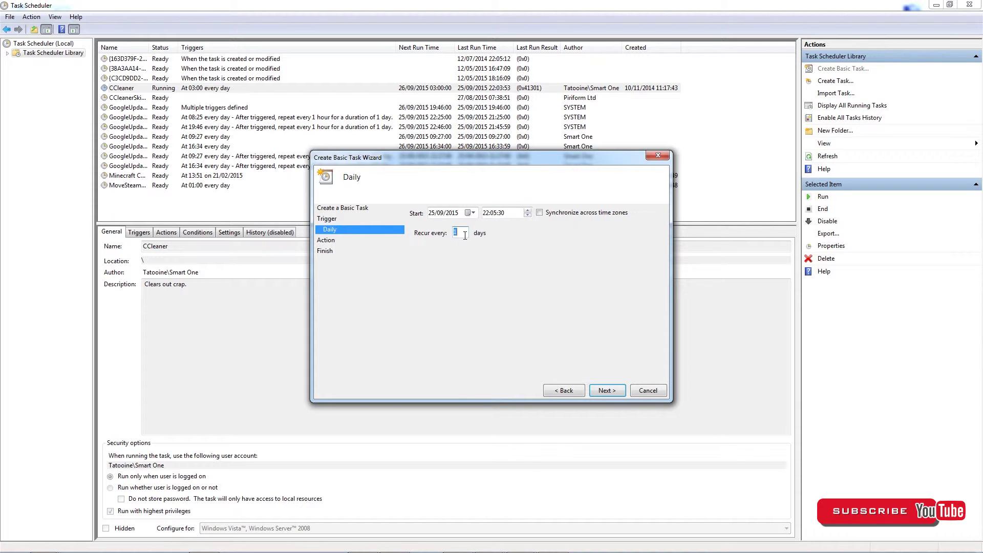
Set the daily trigger's start time to 22:08:00 and continue to choosing the task's action
{"action": "left_click", "coordinate": [484, 213]}
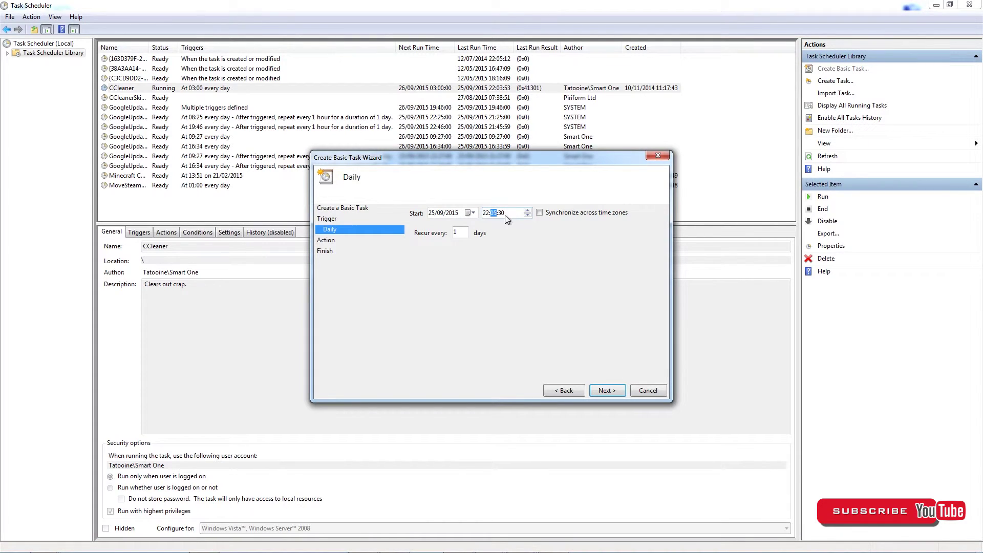
{"action": "left_click", "coordinate": [527, 209]}
{"action": "type", "text": "00"}
{"action": "left_click", "coordinate": [607, 390]}
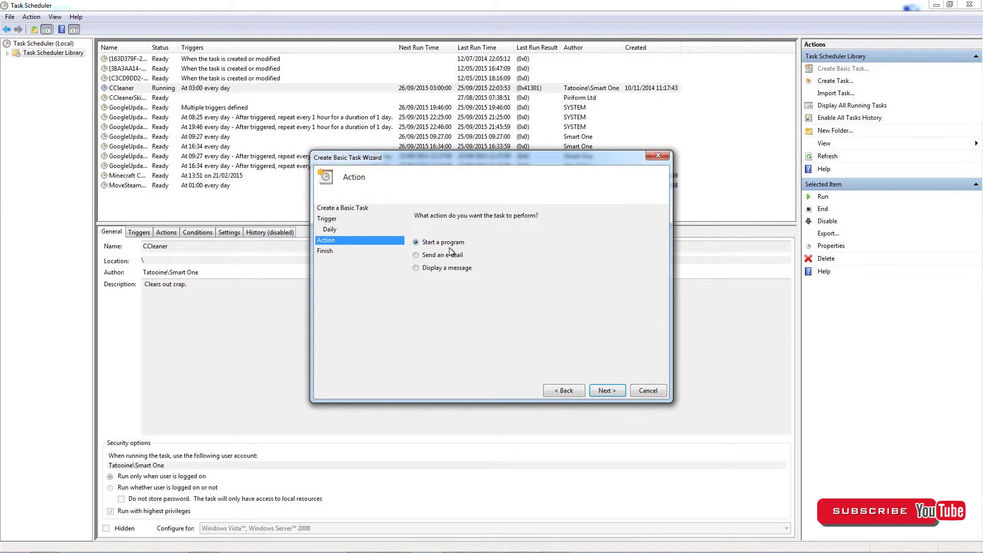
Keep "Start a program" as the action and choose the TC_BACKUP DEMO batch file on the Desktop as the program
{"action": "left_click", "coordinate": [607, 391]}
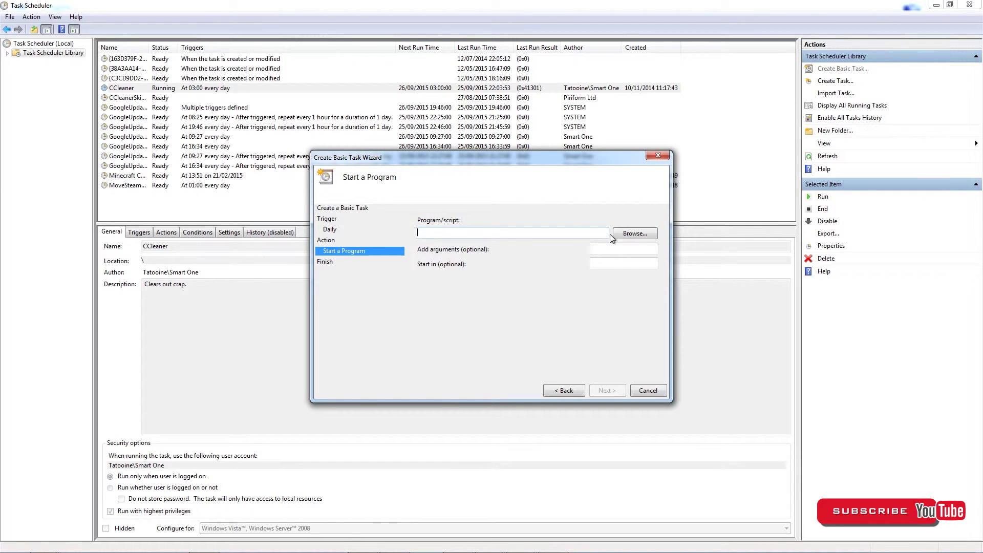
{"action": "left_click", "coordinate": [643, 234]}
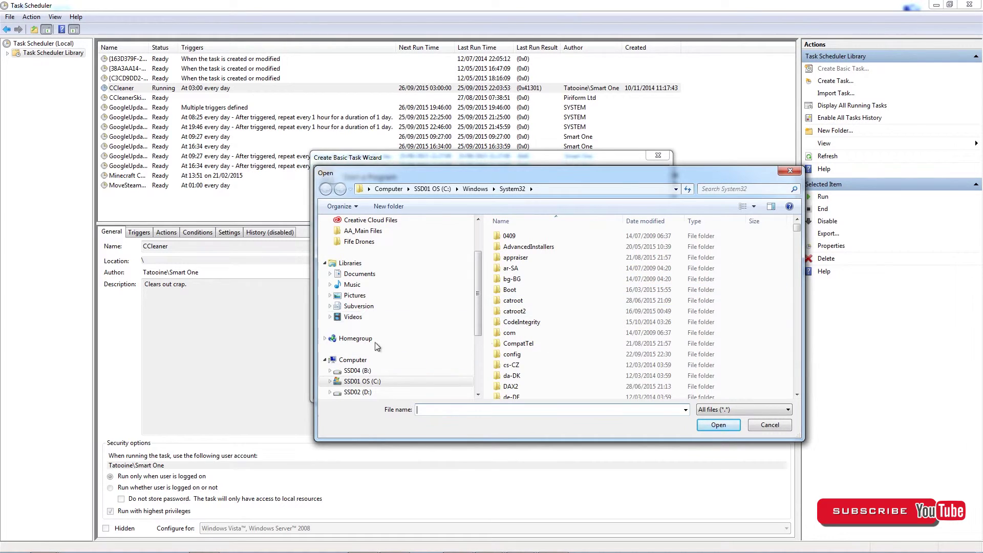
{"action": "left_click_drag", "start_coordinate": [481, 291], "coordinate": [473, 247]}
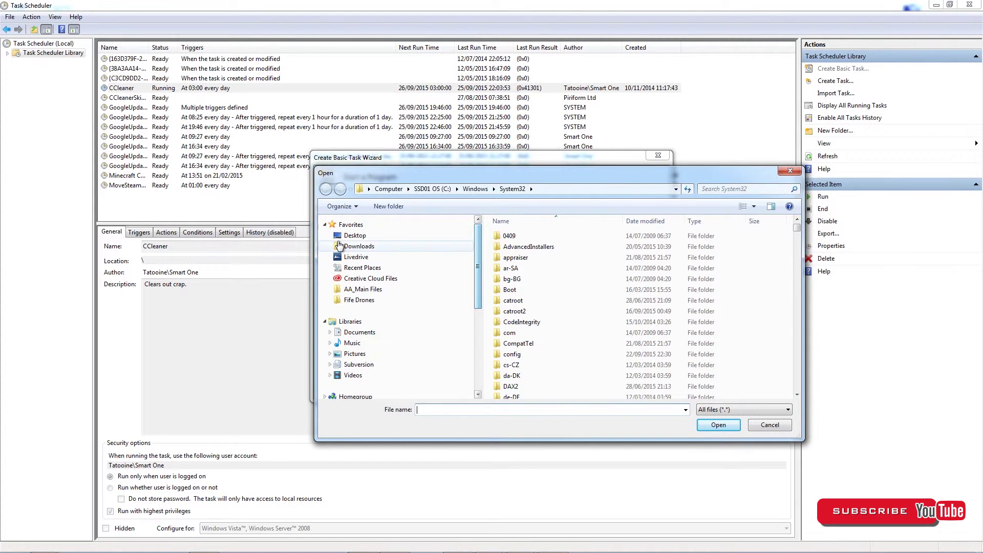
{"action": "left_click", "coordinate": [355, 235]}
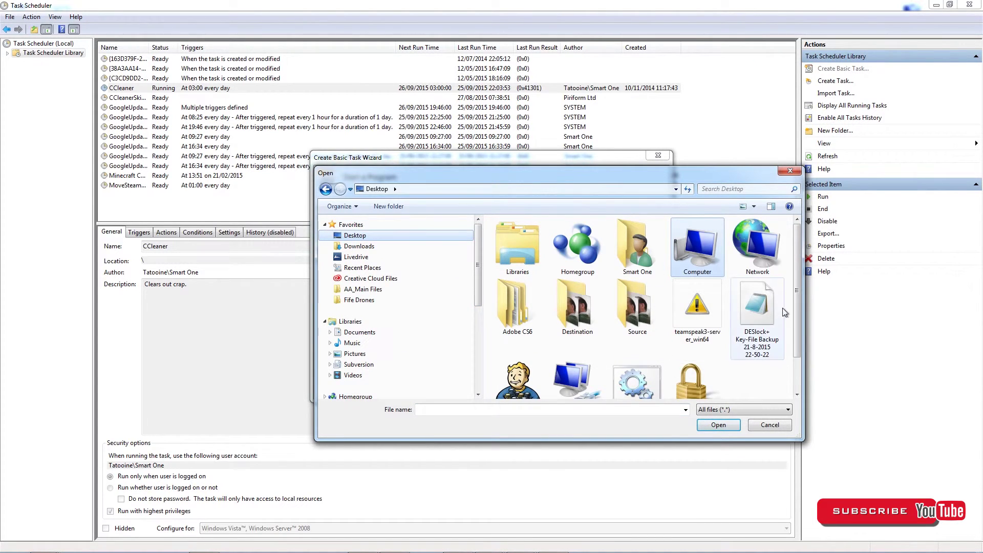
{"action": "scroll", "coordinate": [775, 368], "scroll_direction": "down", "scroll_amount": 1}
{"action": "left_click", "coordinate": [643, 352]}
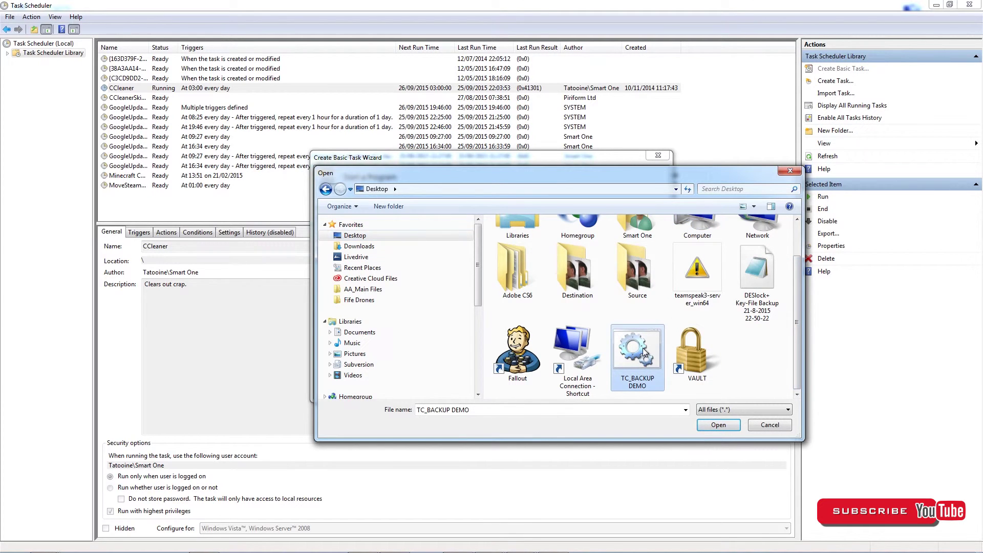
{"action": "double_click", "coordinate": [643, 352]}
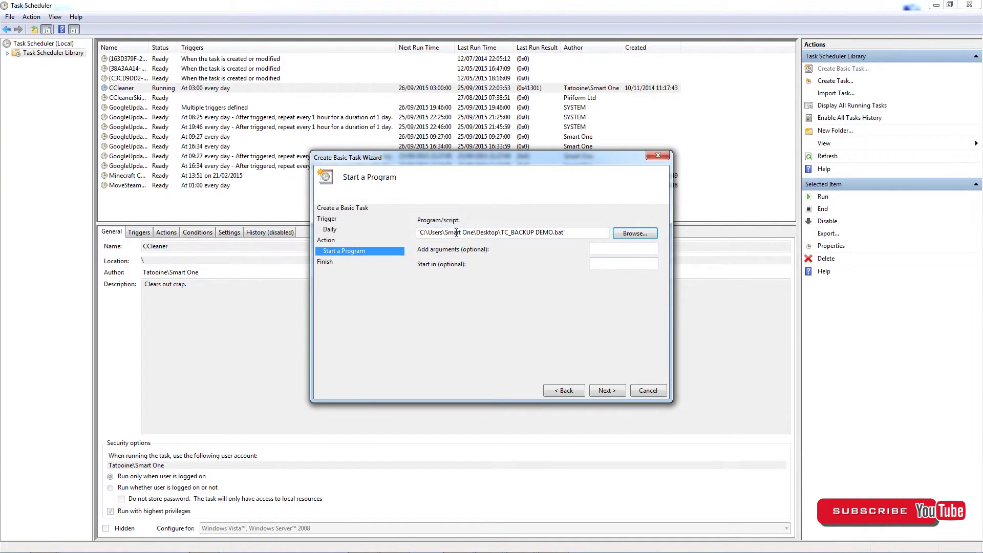
Copy the Desktop folder part of the script path as the start-in location and finish creating the Daily Backup task
{"action": "left_click", "coordinate": [621, 264]}
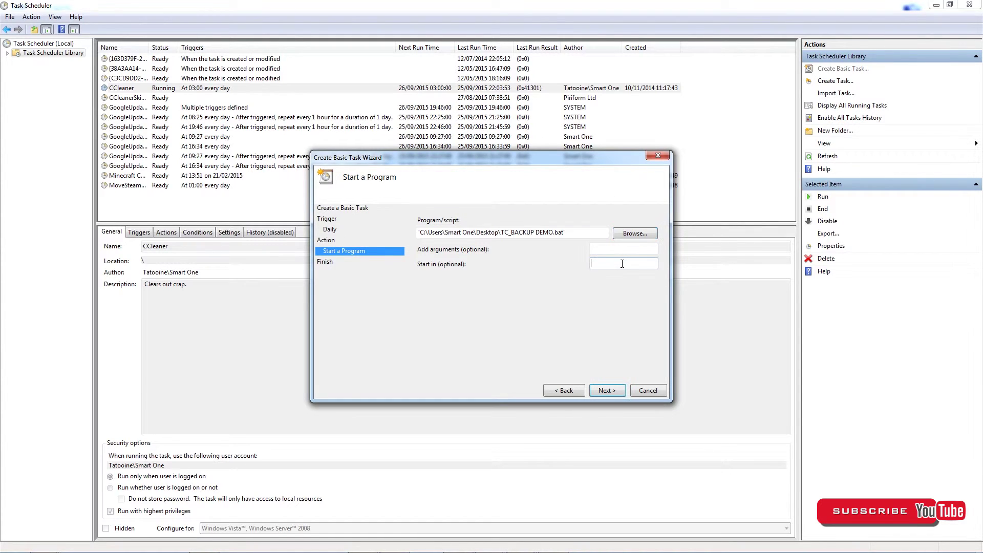
{"action": "left_click", "coordinate": [422, 233]}
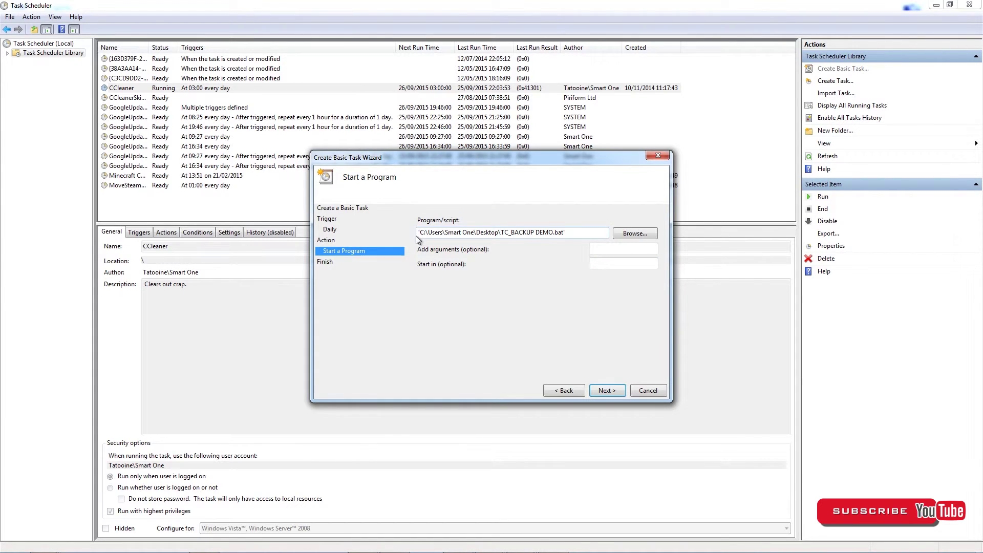
{"action": "left_click_drag", "start_coordinate": [420, 234], "coordinate": [502, 240]}
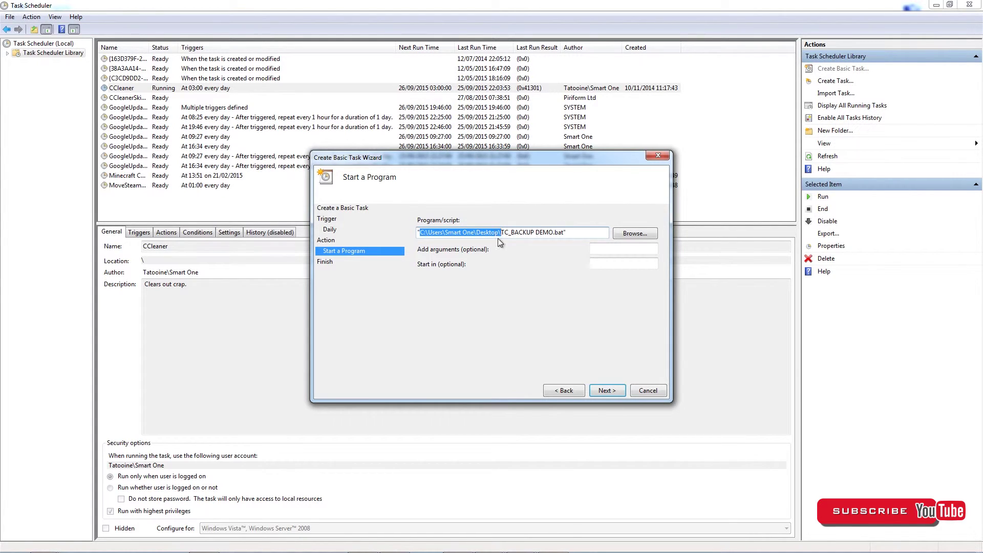
{"action": "right_click", "coordinate": [485, 231]}
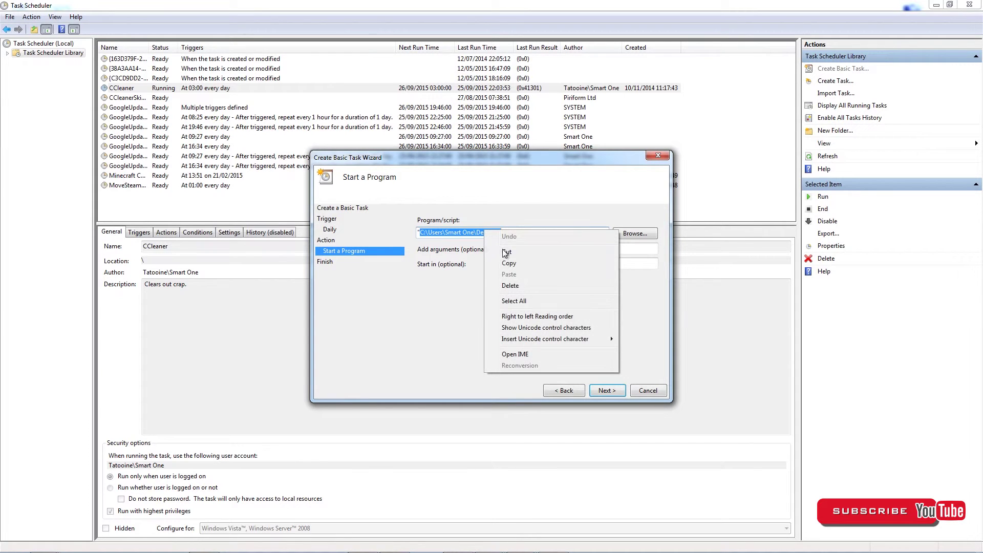
{"action": "left_click", "coordinate": [510, 265]}
{"action": "left_click", "coordinate": [604, 264]}
{"action": "right_click", "coordinate": [605, 264]}
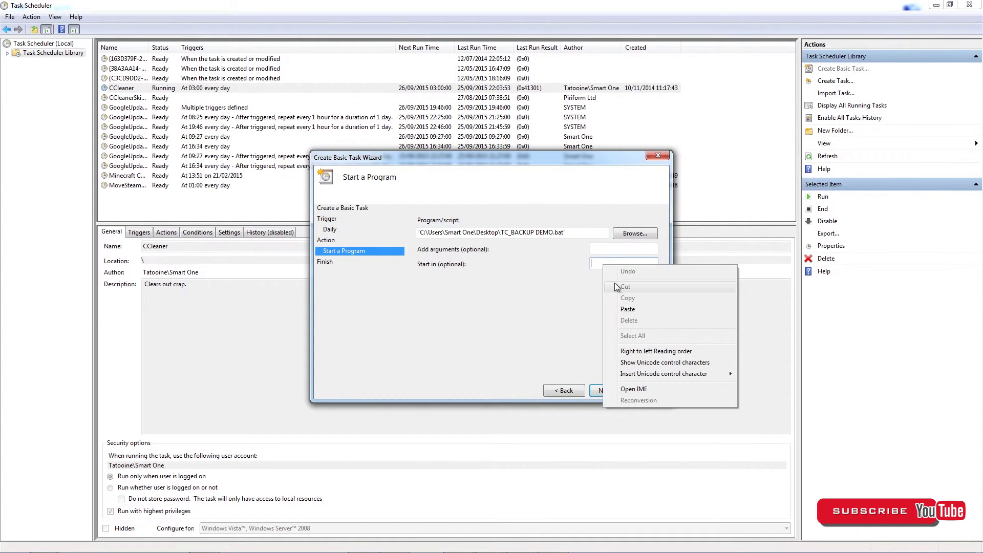
{"action": "left_click", "coordinate": [626, 309]}
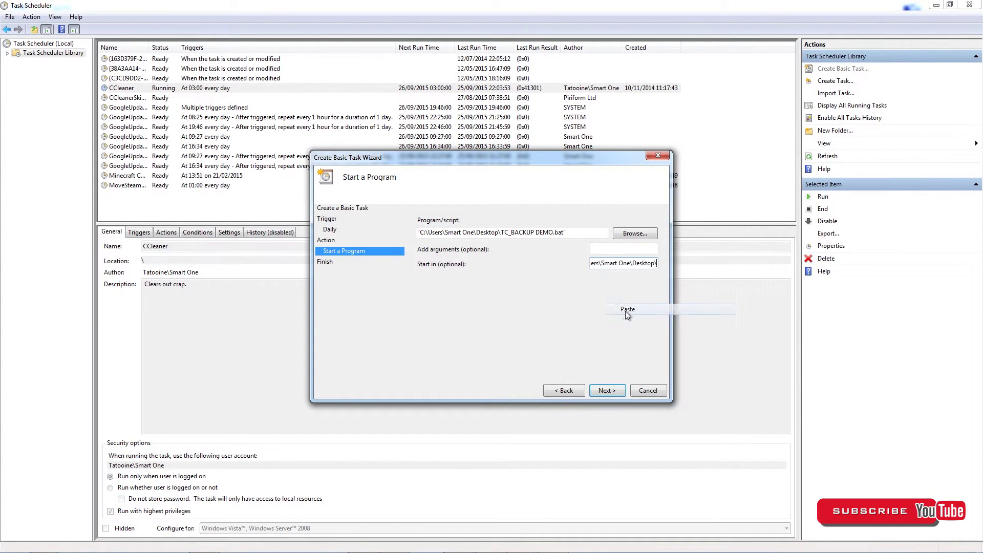
{"action": "left_click", "coordinate": [606, 392]}
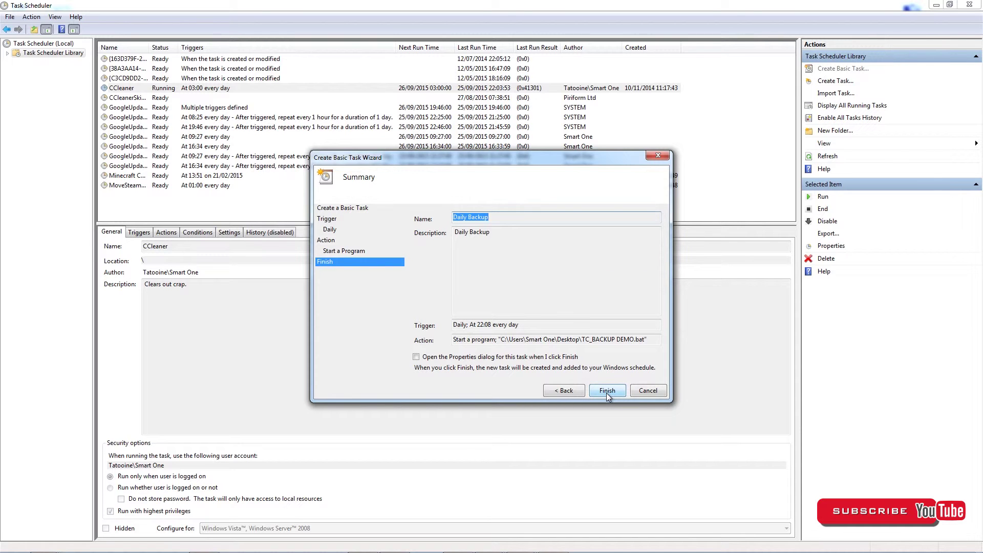
{"action": "left_click", "coordinate": [607, 391]}
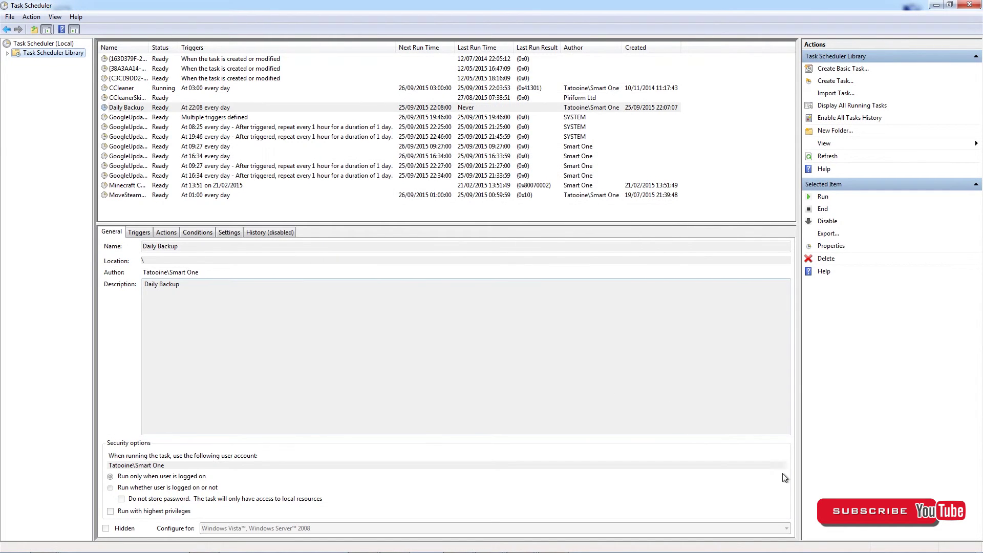
Check the Daily Backup task's trigger time against the system clock and minimize Task Scheduler
{"action": "mouse_move", "coordinate": [952, 549]}
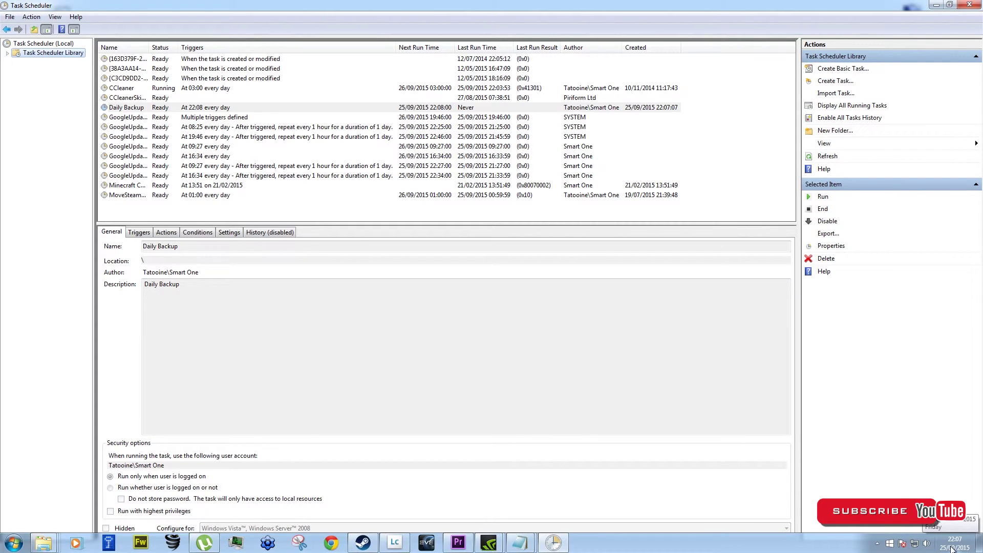
{"action": "left_click", "coordinate": [204, 109]}
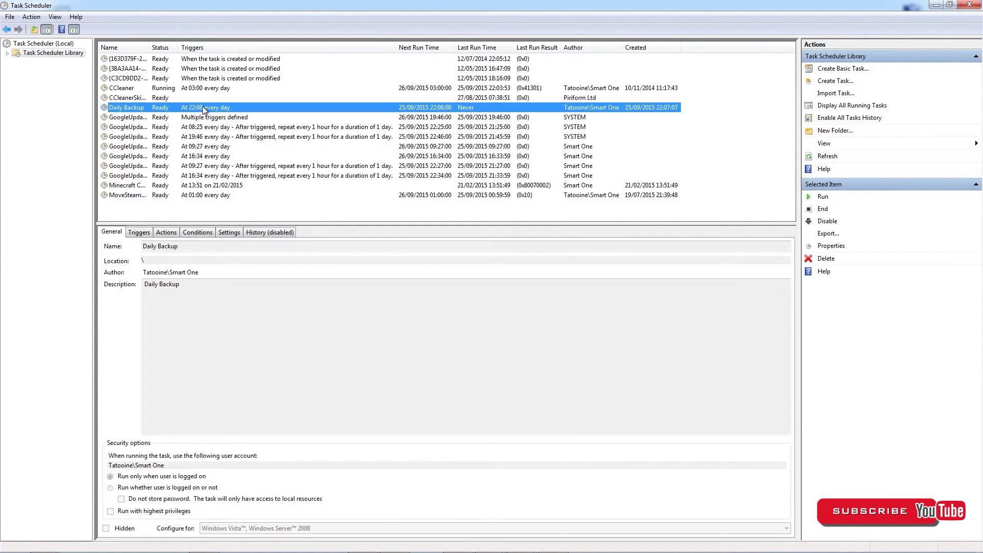
{"action": "right_click", "coordinate": [153, 113]}
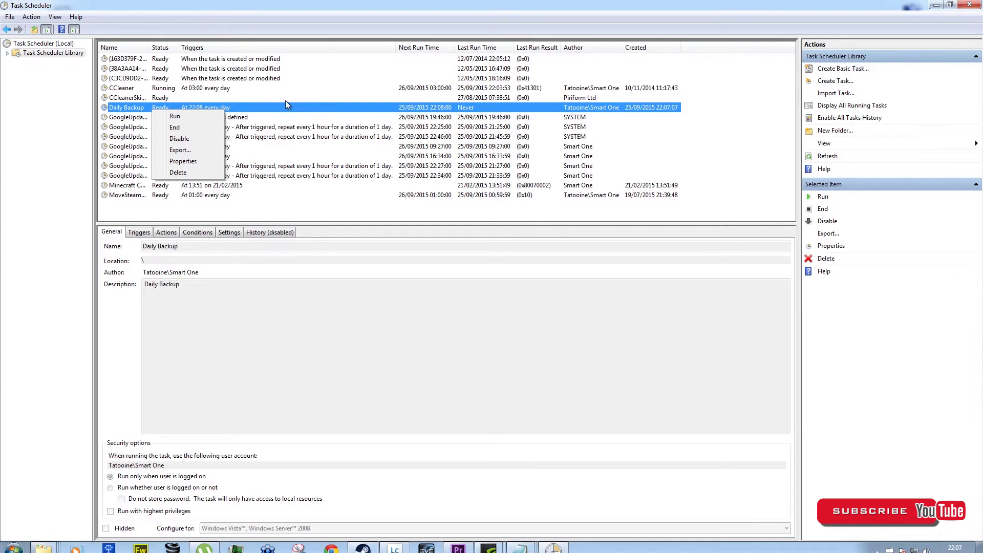
{"action": "left_click", "coordinate": [260, 107]}
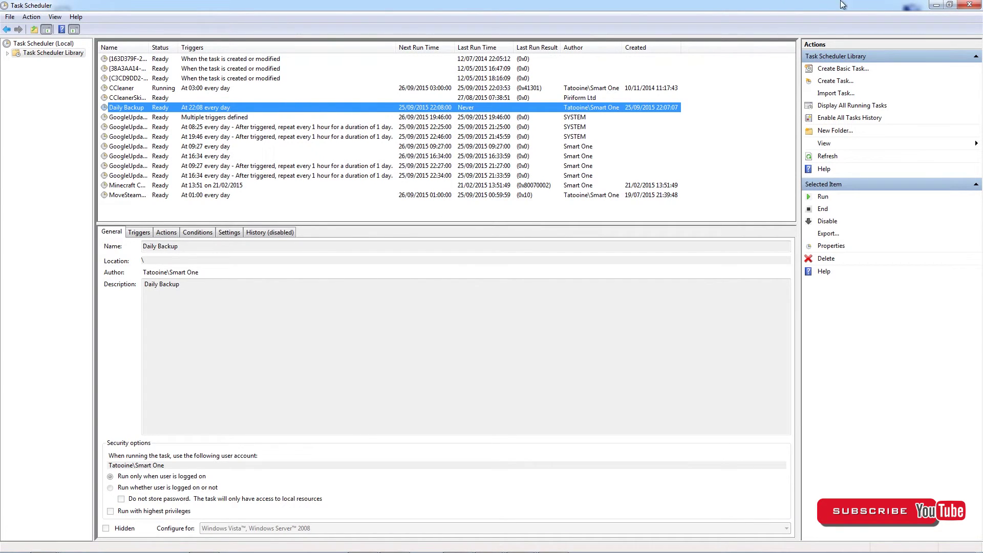
{"action": "left_click", "coordinate": [936, 5]}
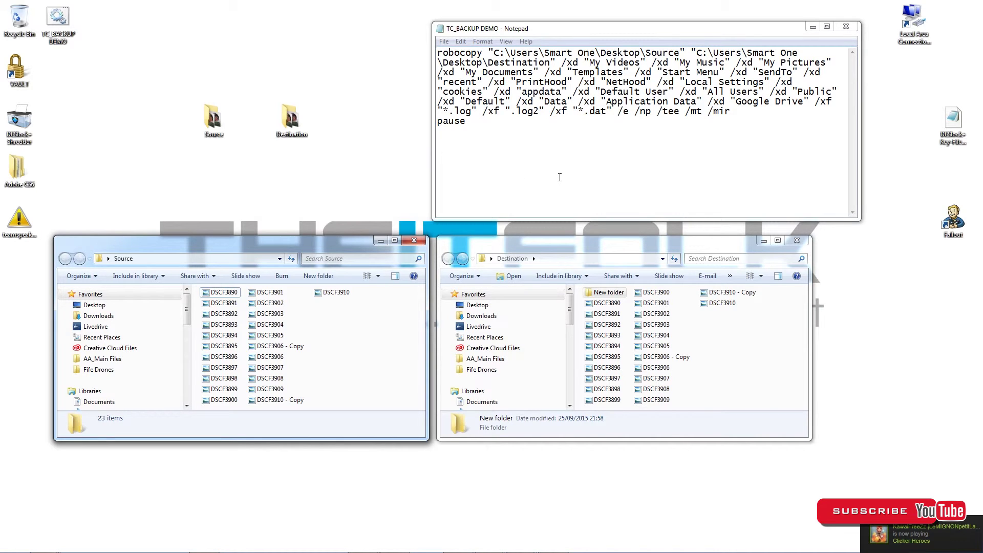
Move the scheduled run's output window above the Source folder window and save the script with its /mir switch
{"action": "left_click_drag", "start_coordinate": [708, 111], "coordinate": [729, 120]}
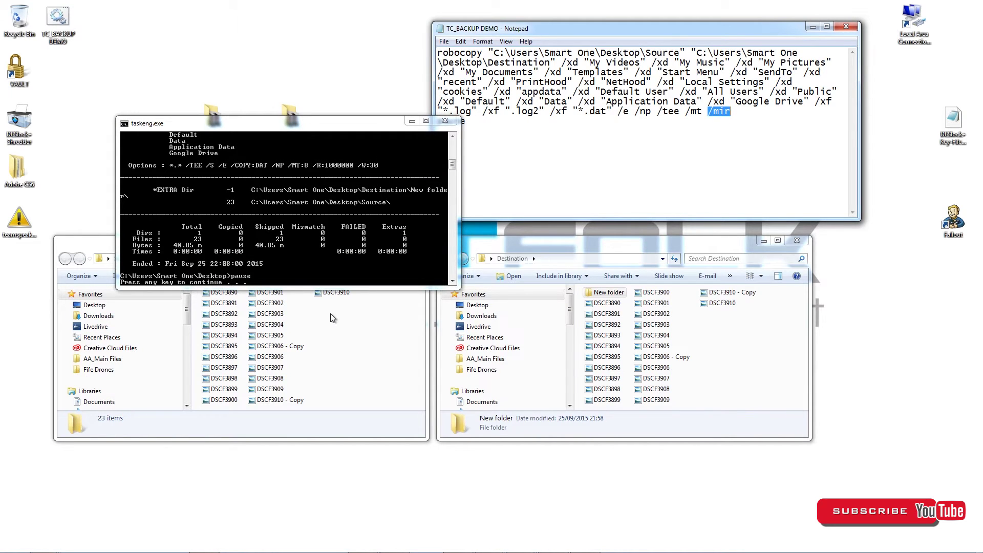
{"action": "left_click_drag", "start_coordinate": [209, 120], "coordinate": [143, 34]}
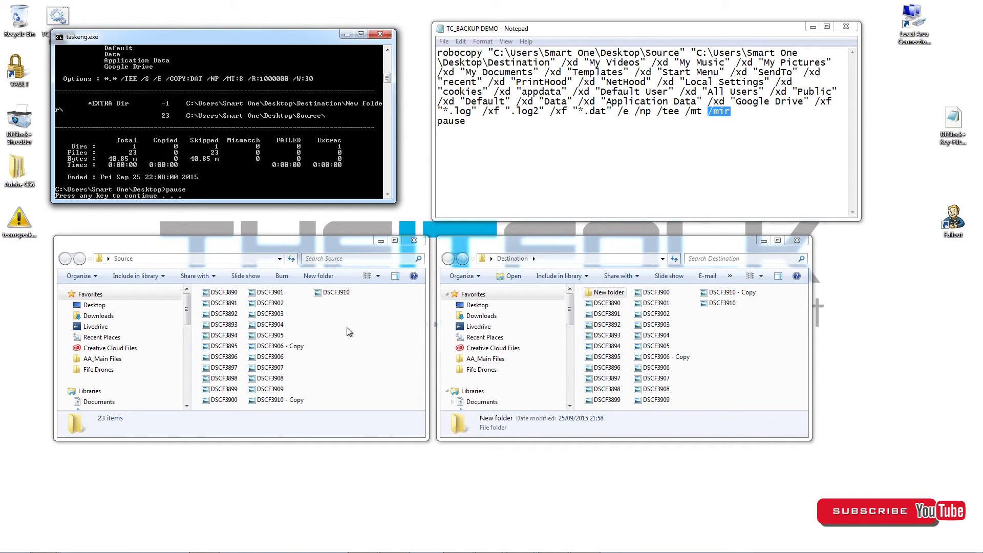
{"action": "left_click", "coordinate": [447, 42]}
{"action": "left_click", "coordinate": [445, 42]}
Close the scheduled run's output, run the TC_BACKUP DEMO batch file from the desktop, and dismiss its output
{"action": "left_click", "coordinate": [379, 32]}
{"action": "left_click", "coordinate": [379, 32]}
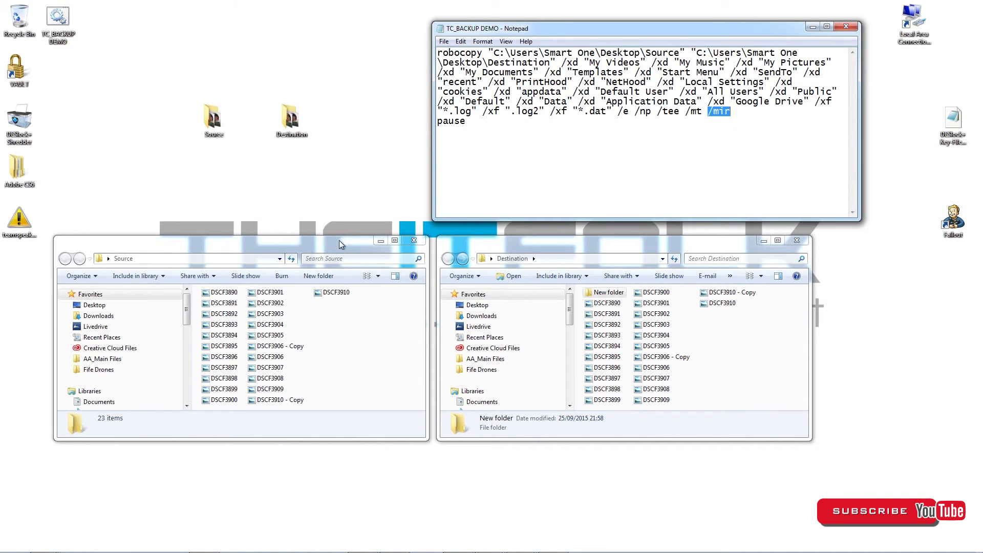
{"action": "double_click", "coordinate": [58, 20]}
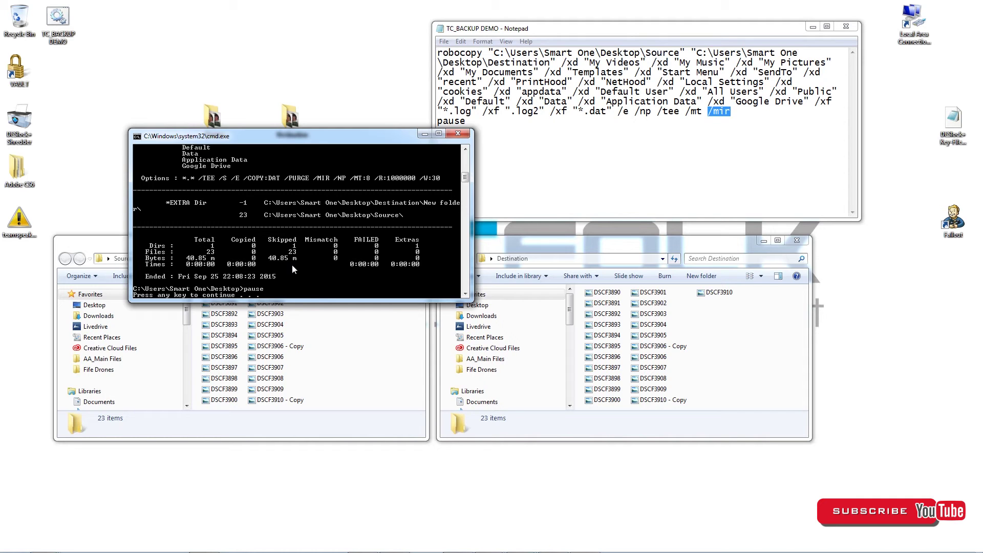
{"action": "key", "text": "Return"}
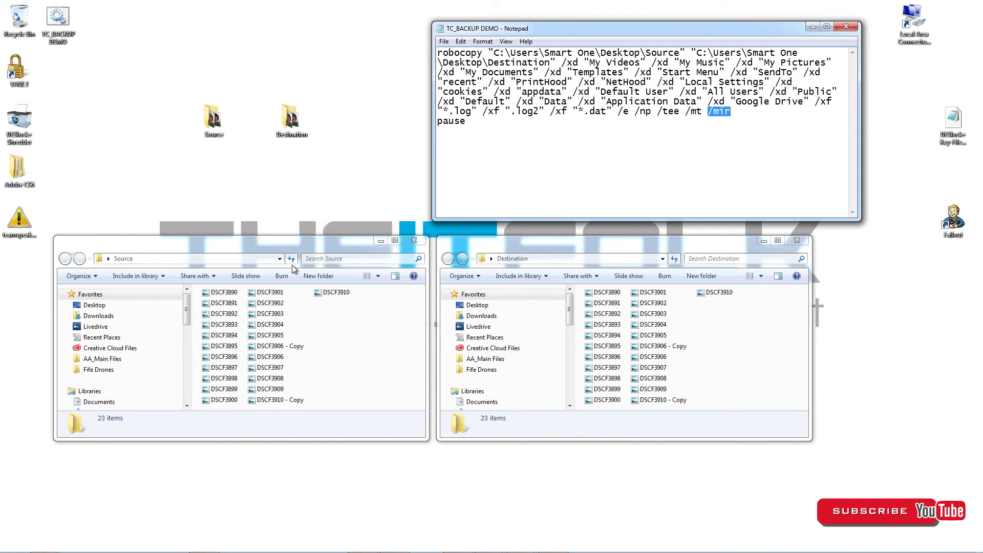
Delete the /mir switch from the script text, run the desktop batch file again, and dismiss its output
{"action": "right_click", "coordinate": [728, 112]}
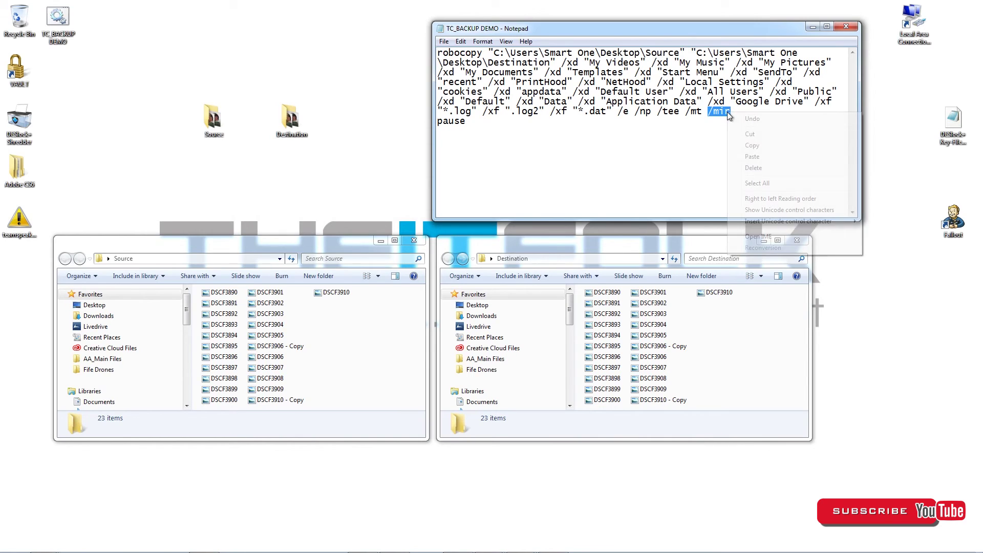
{"action": "left_click", "coordinate": [760, 173]}
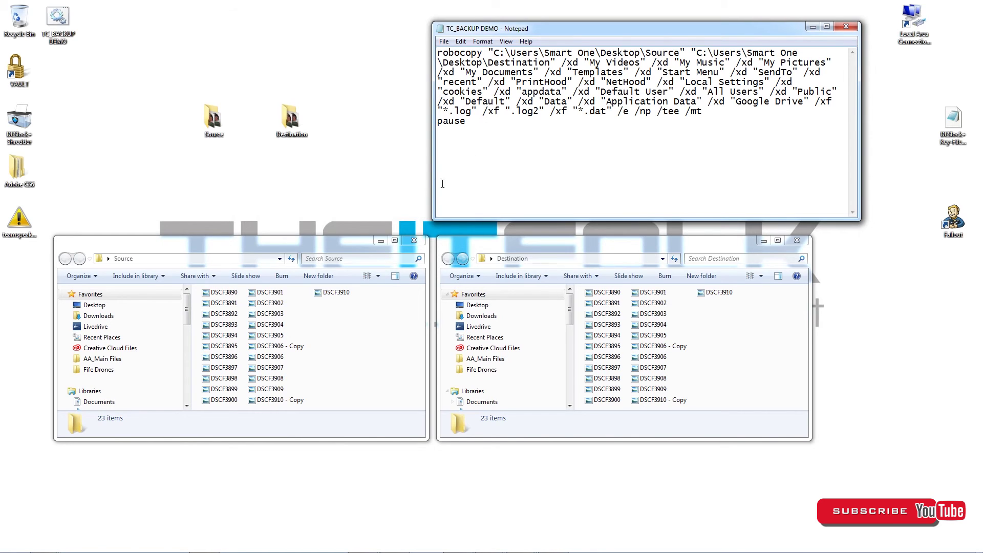
{"action": "double_click", "coordinate": [60, 24]}
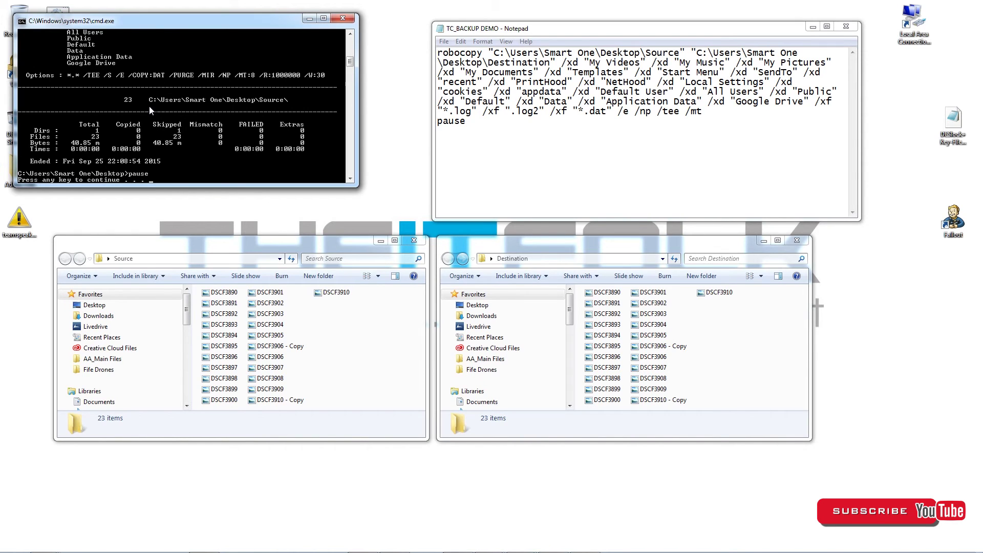
{"action": "key", "text": "Return"}
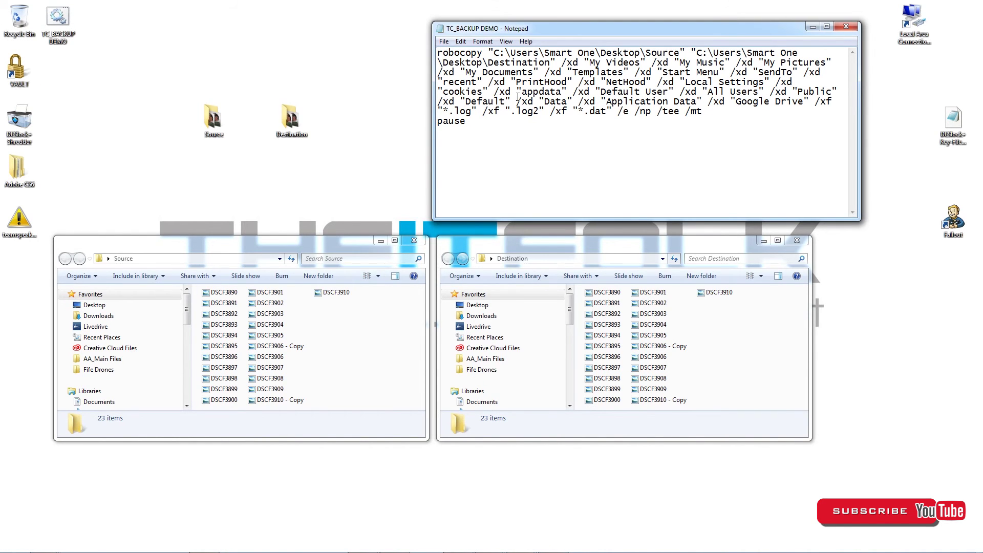
Highlight the pause command at the end of the script
{"action": "left_click_drag", "start_coordinate": [481, 124], "coordinate": [437, 124]}
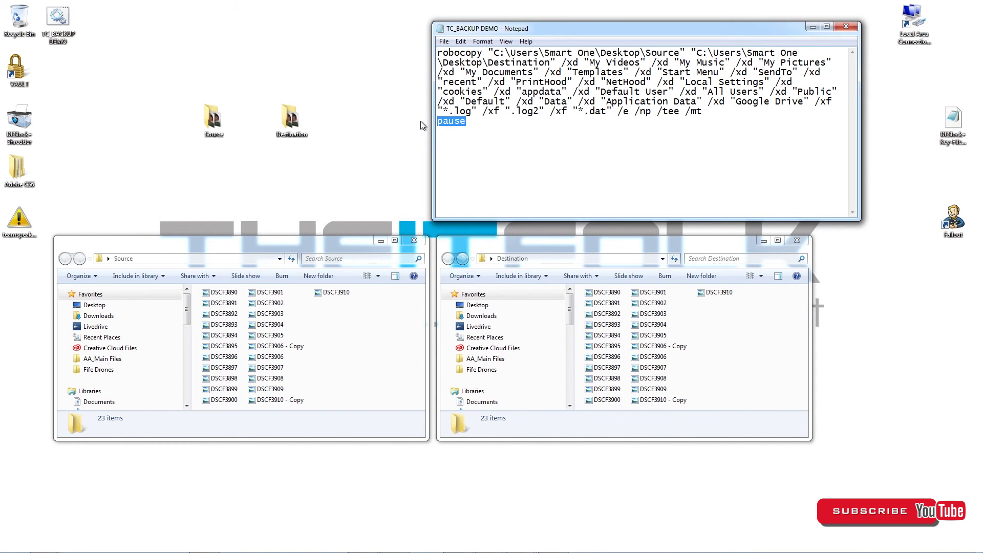